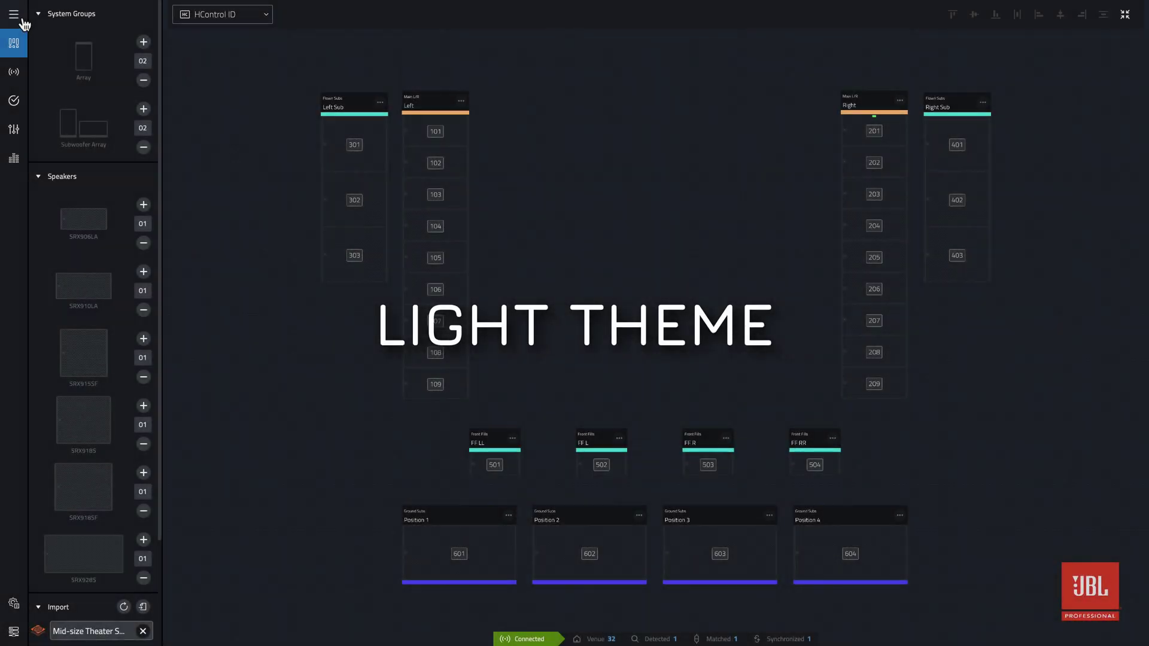
- In User Interface settings, try the Light theme, then set the theme to System and apply
click(14, 14)
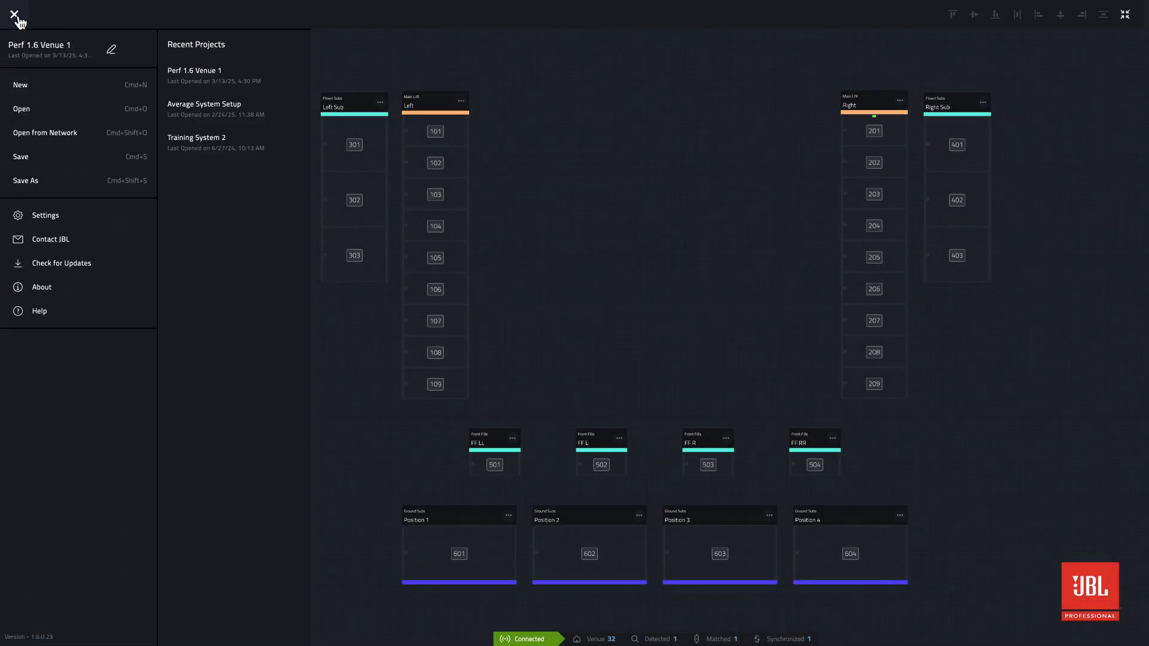
click(43, 216)
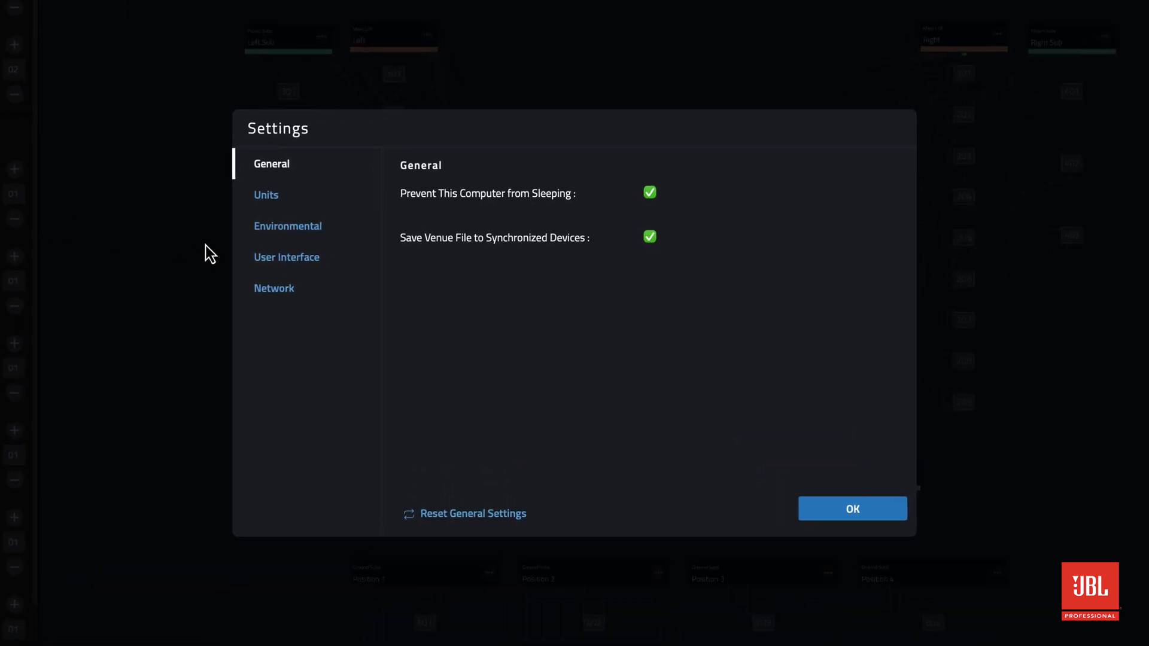
click(288, 260)
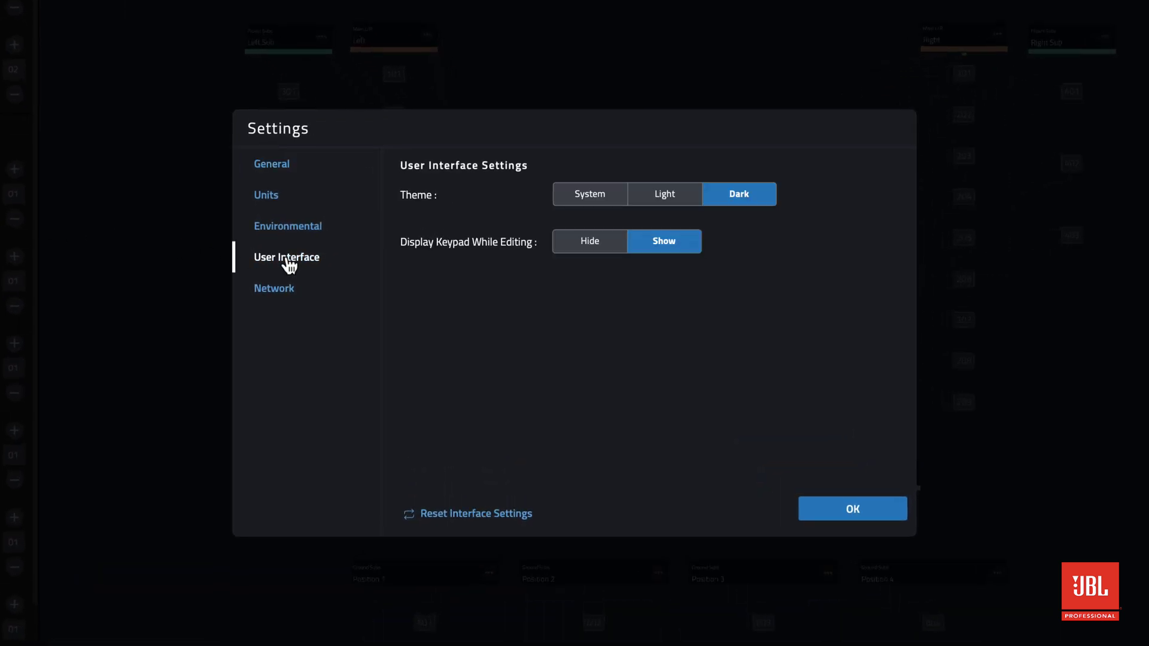
click(663, 206)
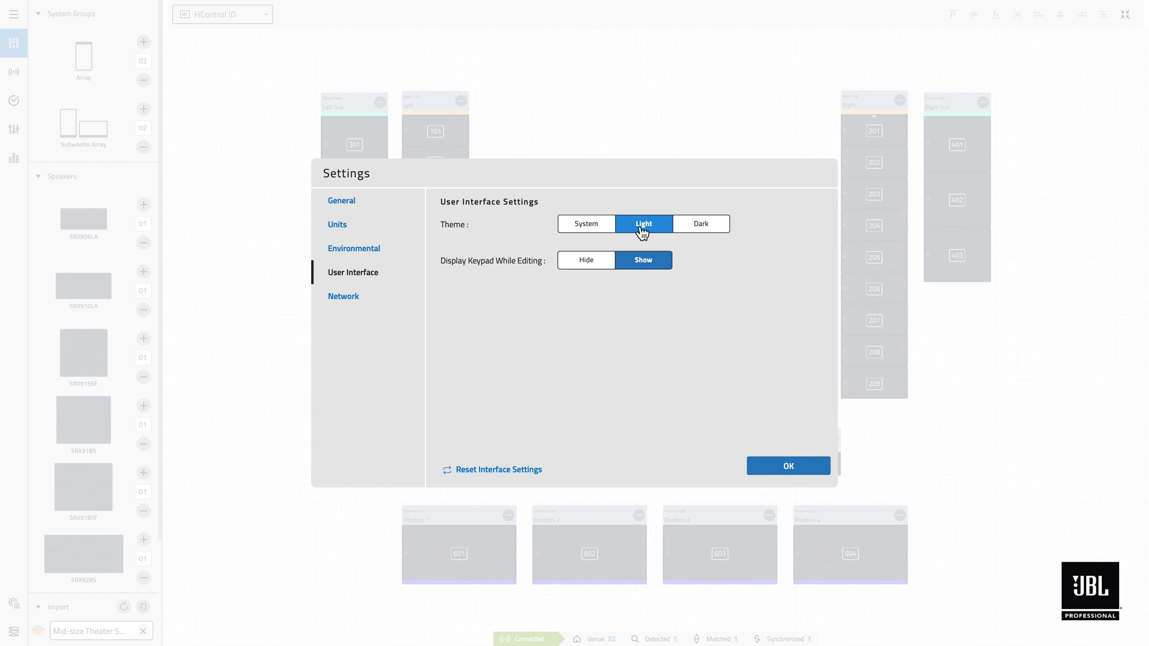
click(600, 226)
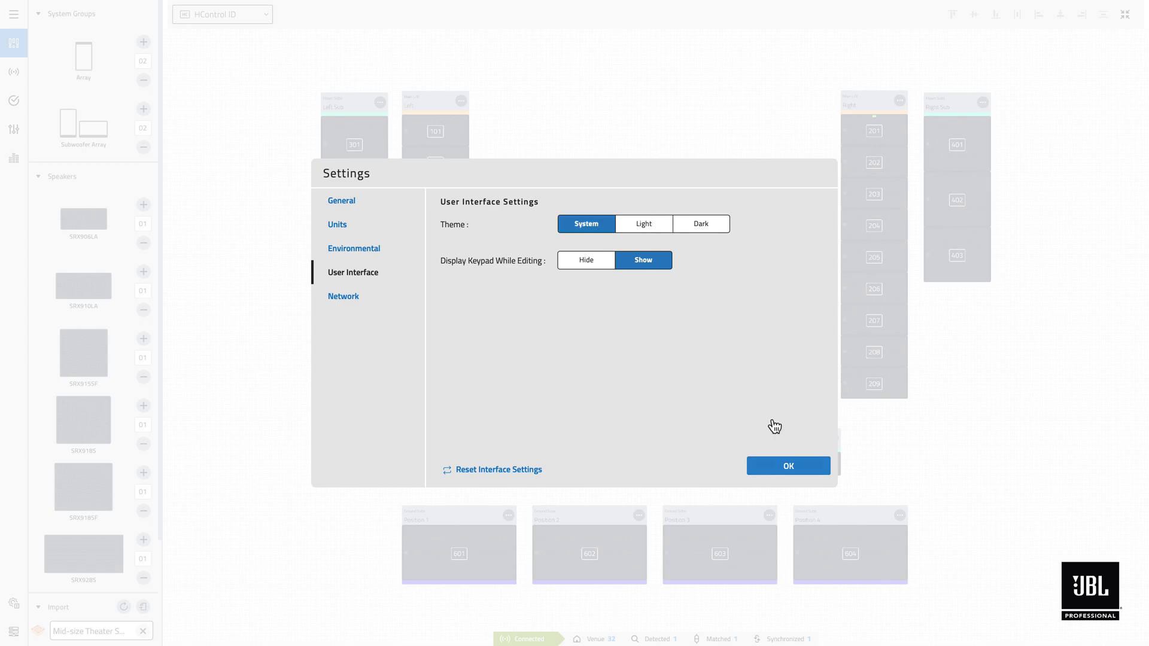
click(777, 465)
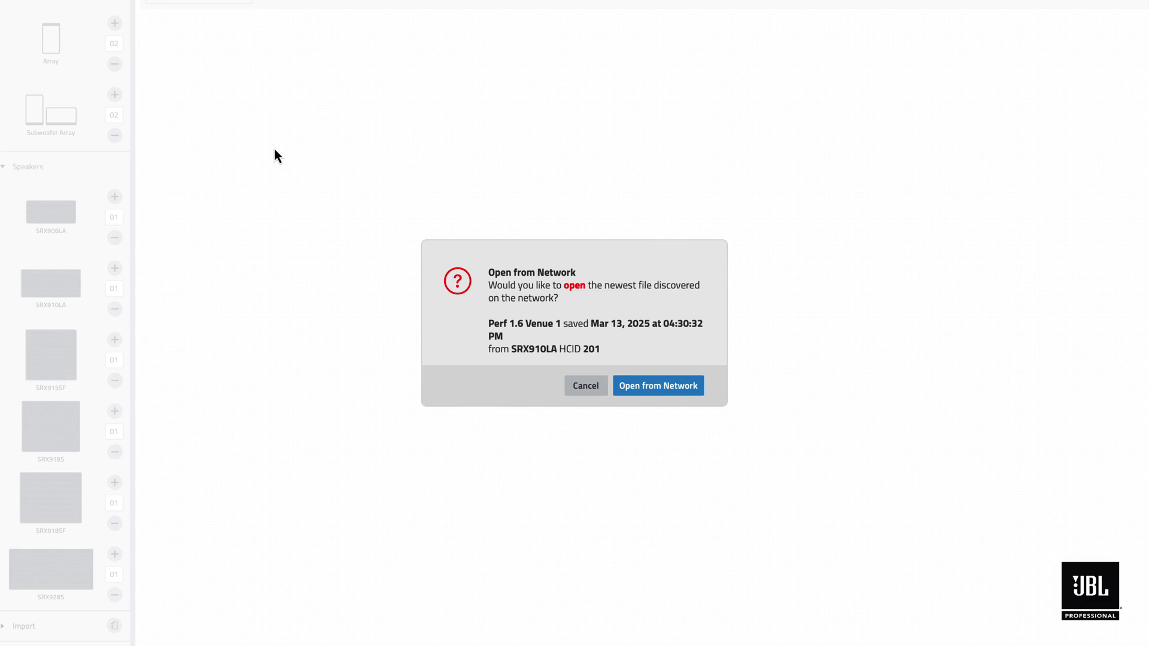
- Decline opening Perf 1.6 Venue 1 from the network, leaving the venue empty
click(585, 383)
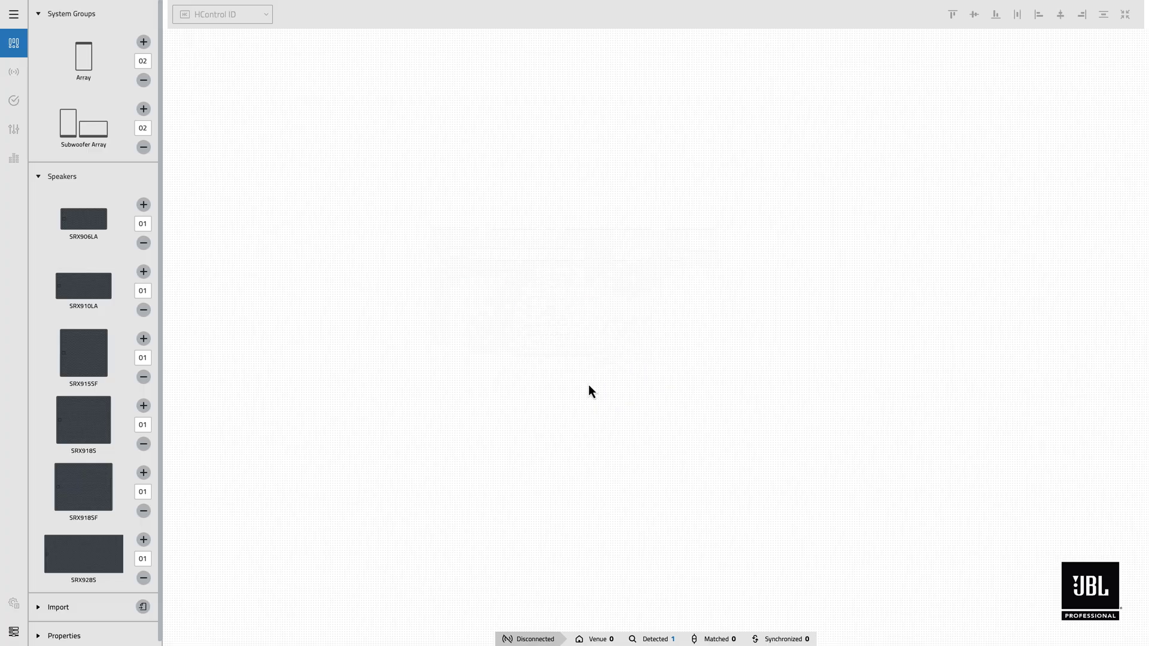
- Open the newest network venue file, Perf 1.6 Venue 1, from the network
click(14, 13)
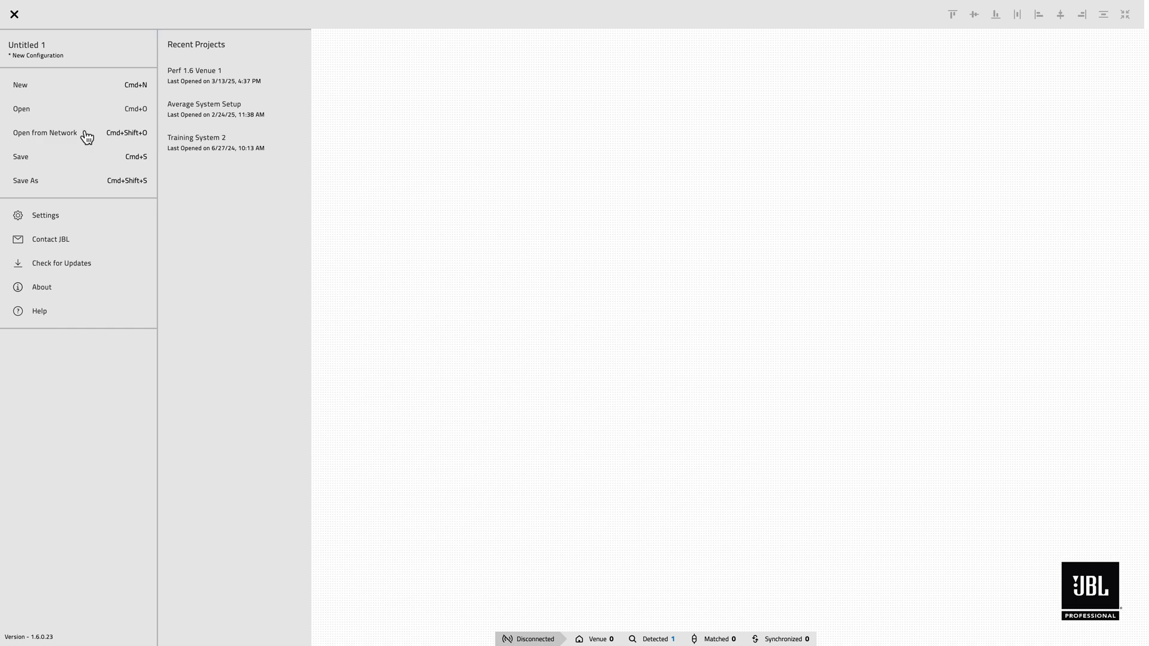
click(62, 132)
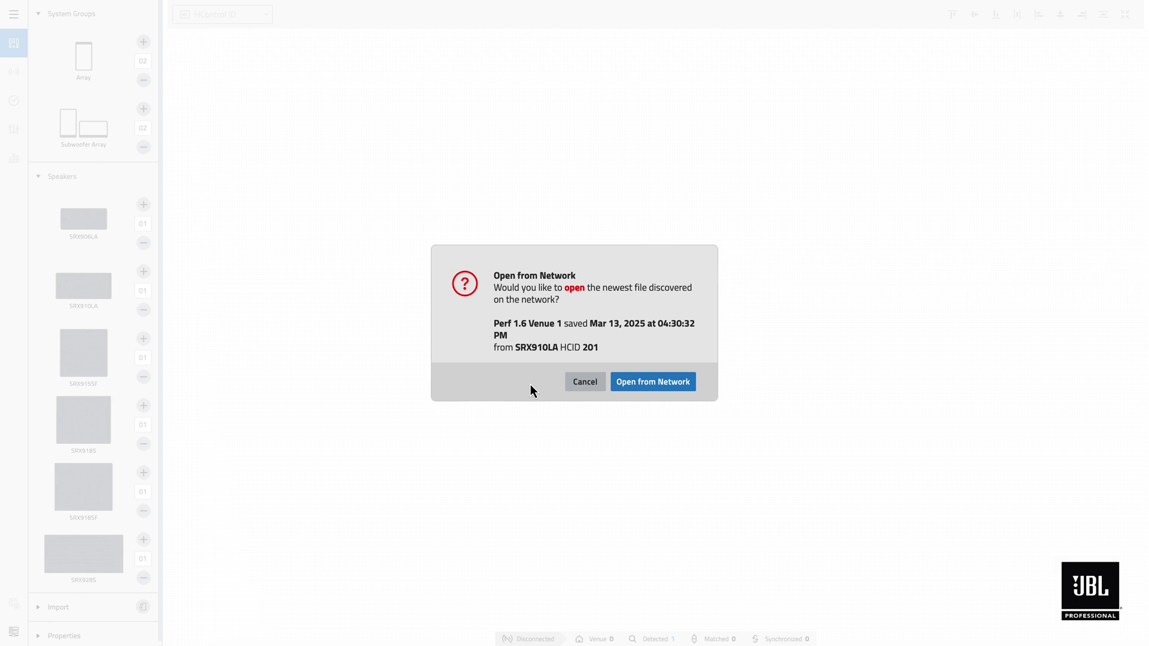
click(656, 391)
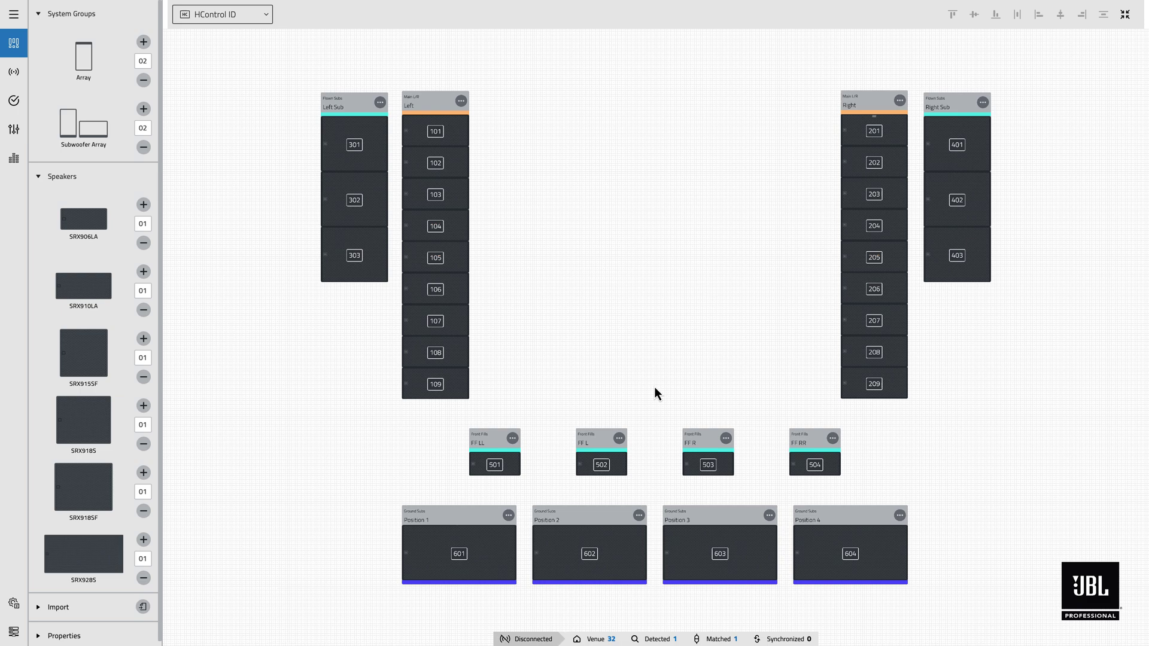
- Save the venue as Perf 1.6 Venue 1 in the Performance folder
click(24, 26)
click(66, 179)
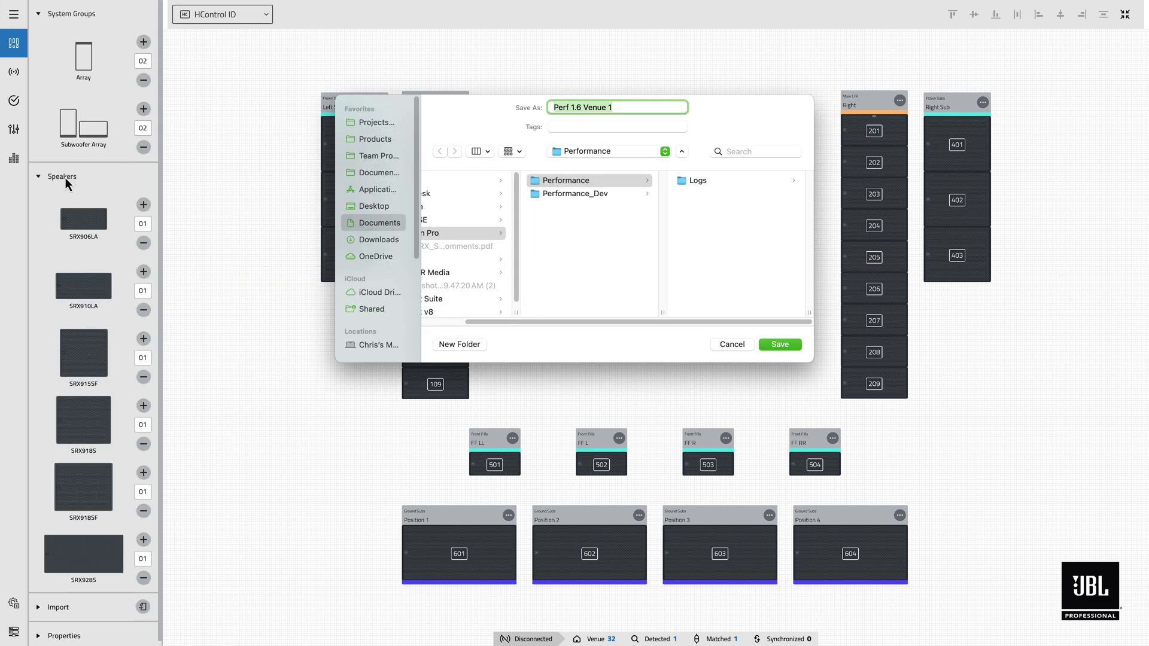
click(775, 347)
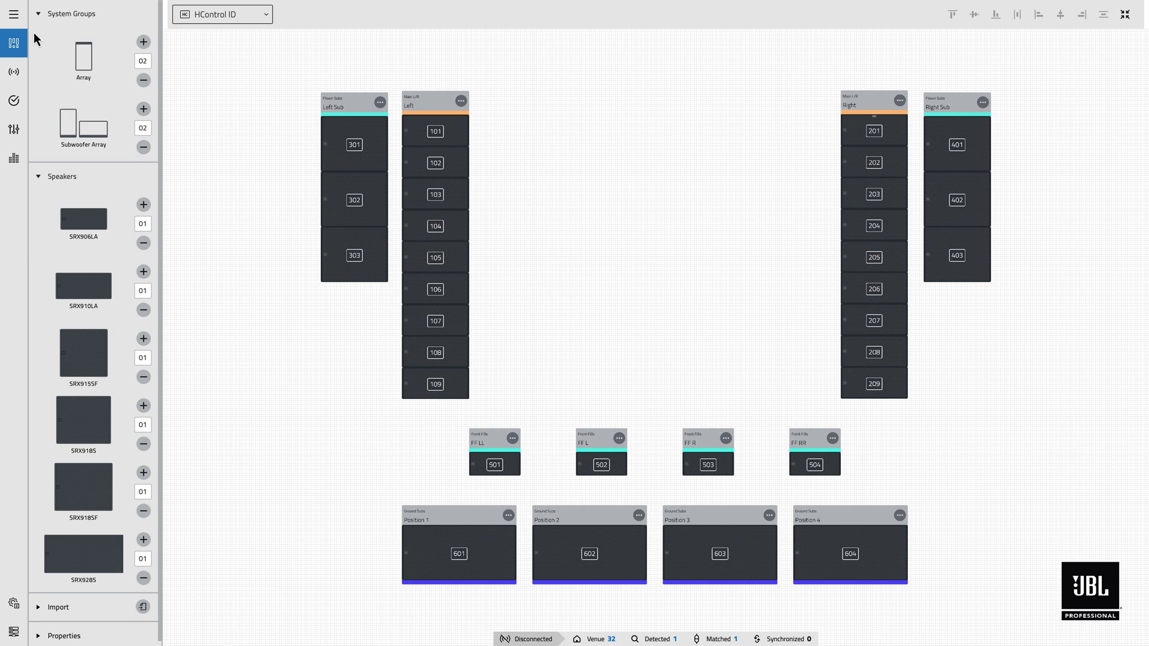
- Review the General settings and close them without making changes
click(14, 13)
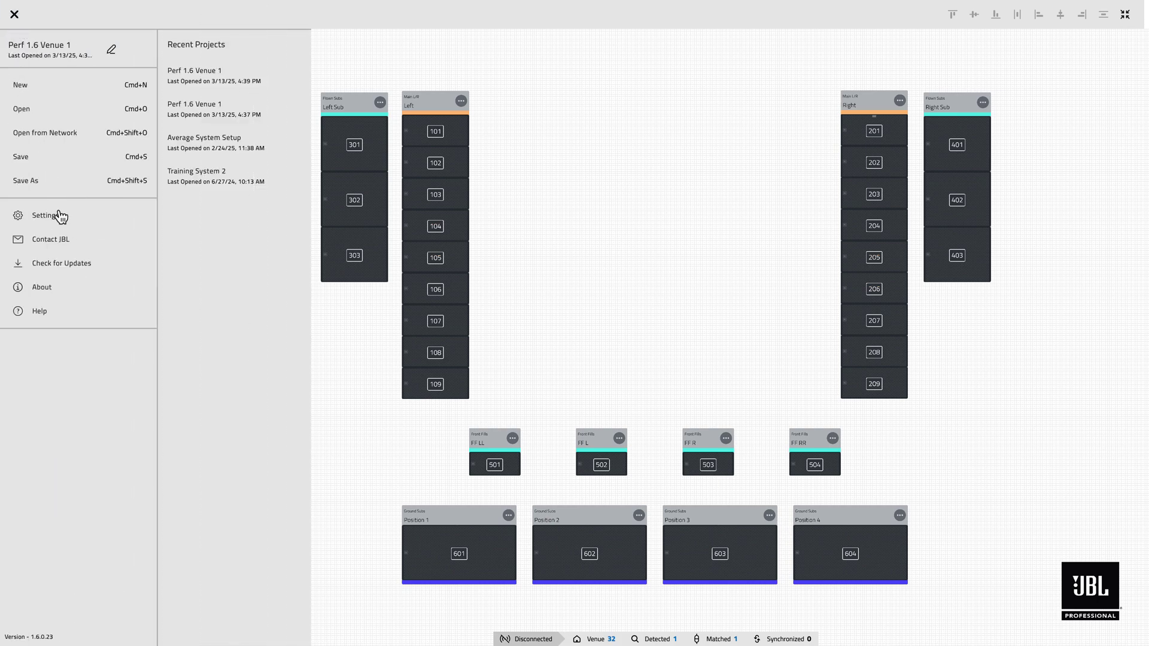
click(48, 216)
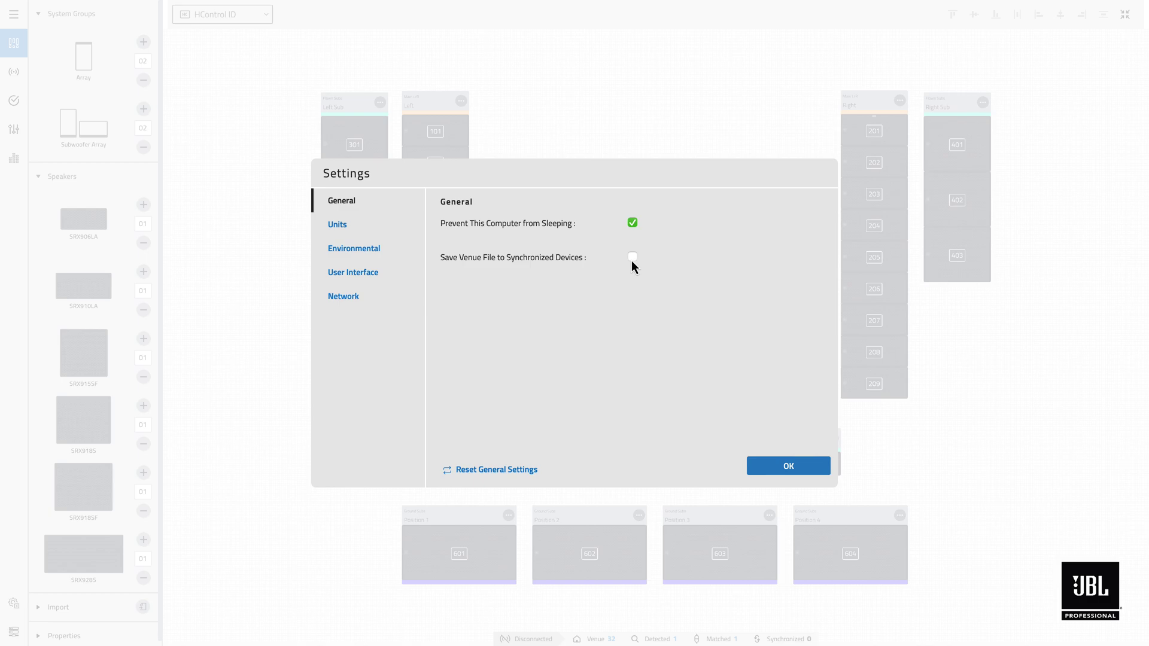
click(755, 467)
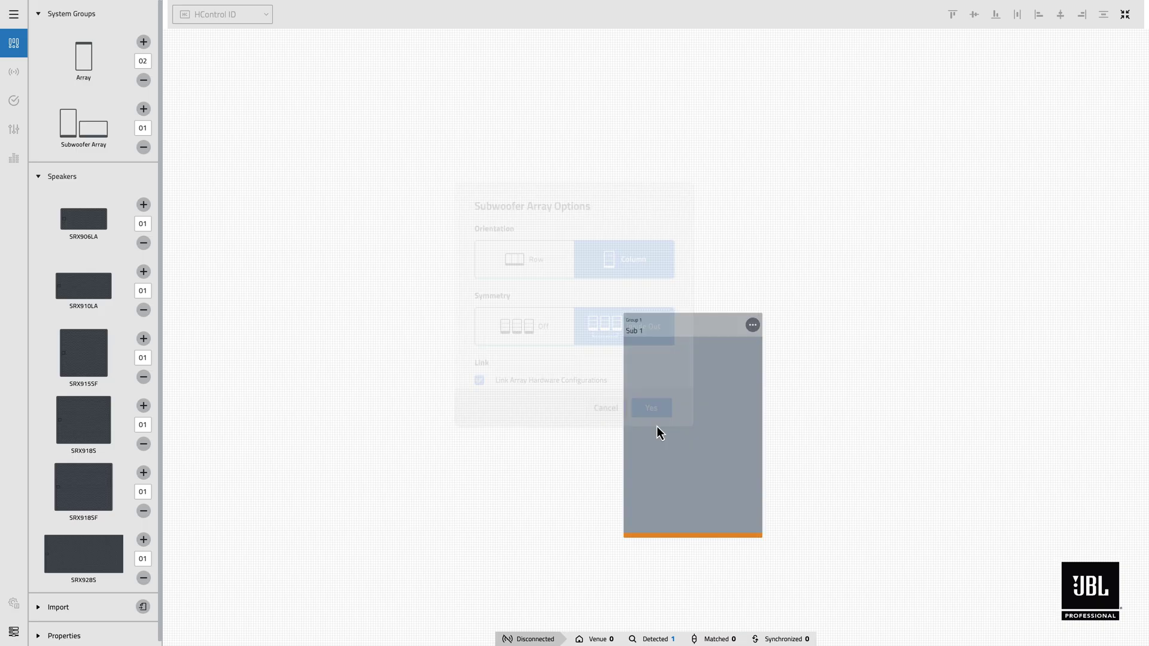
- Add three SRX918SF subwoofers to the Sub 1 subwoofer array
click(144, 473)
click(144, 473)
drag(84, 487, 611, 389)
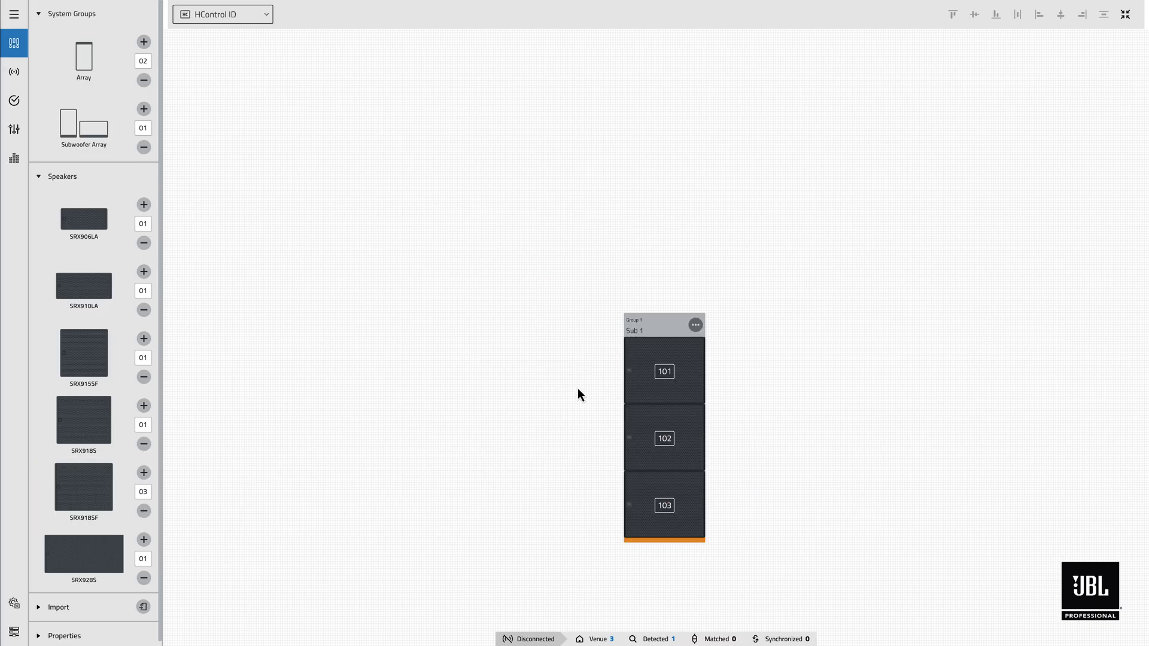
- Delete the Sub 1 group and add a symmetric Left/Right array pair
click(654, 333)
key(Delete)
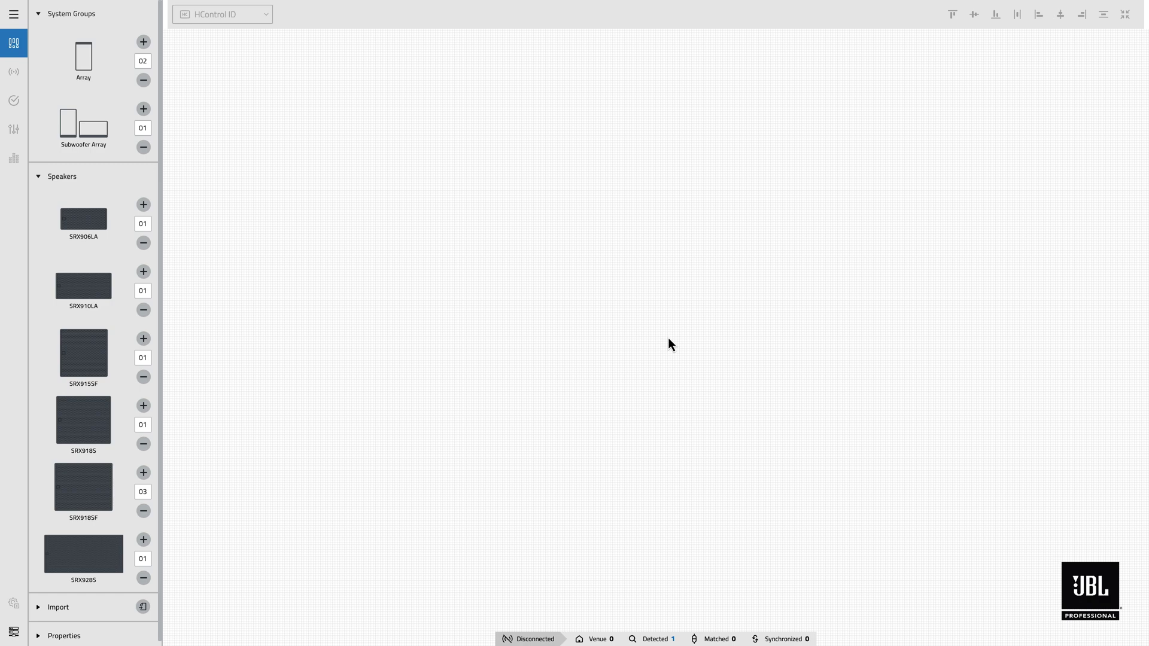
drag(84, 66, 551, 303)
click(649, 376)
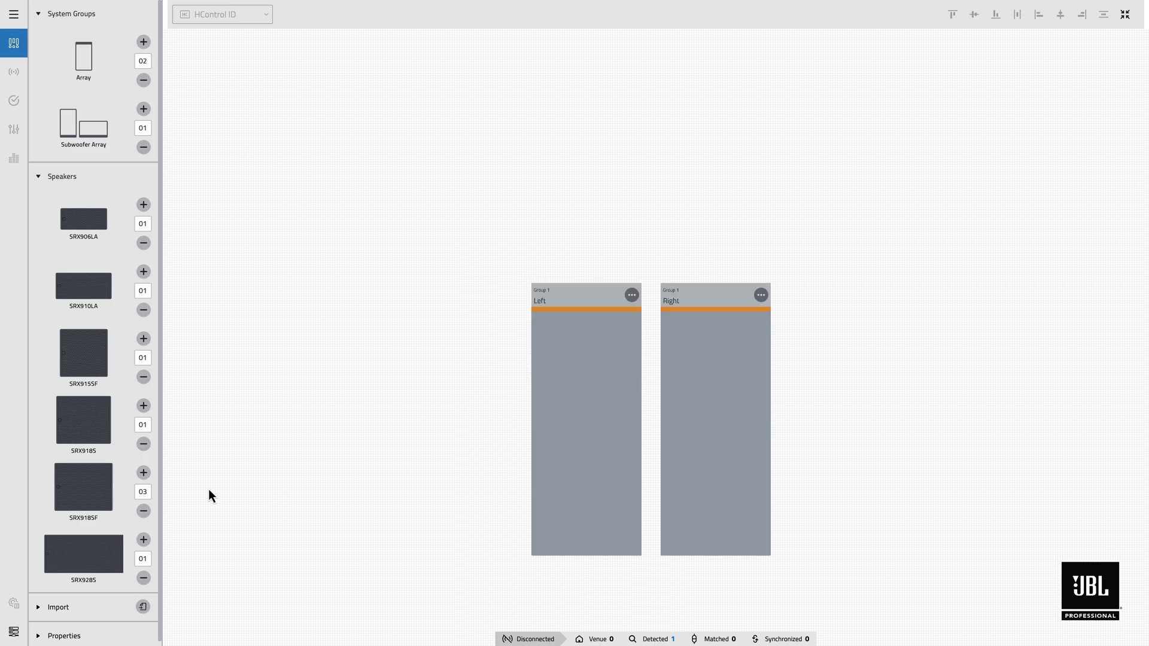
- Fill each array with two SRX918SF subs above six SRX910LA boxes
click(144, 511)
drag(105, 501, 562, 381)
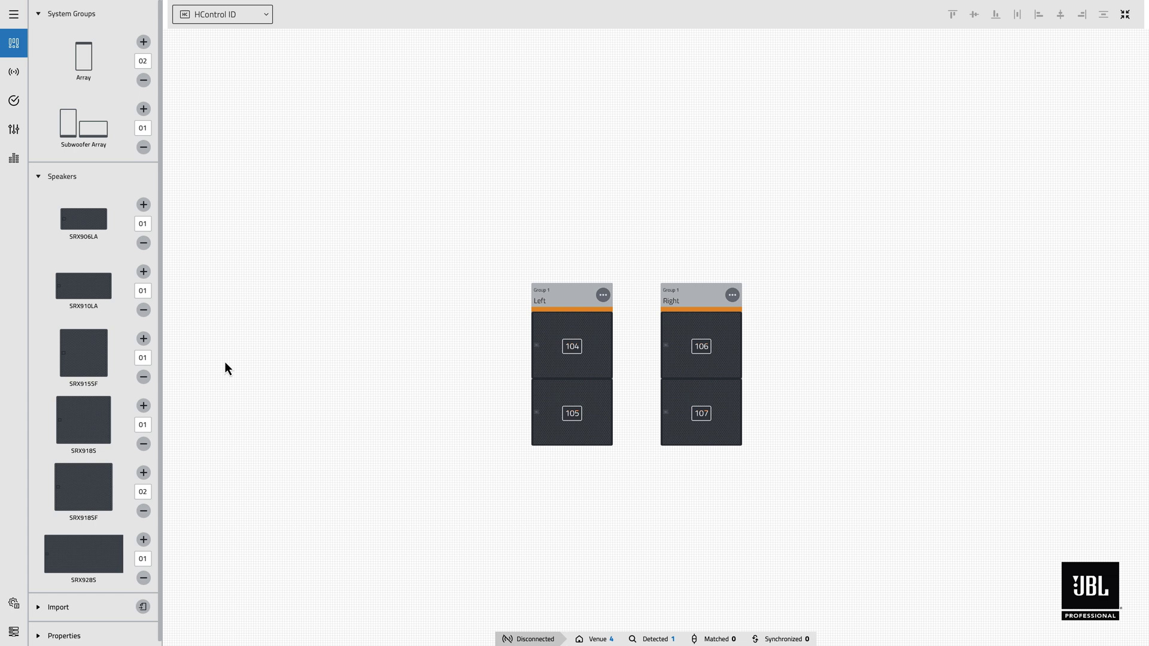
click(144, 272)
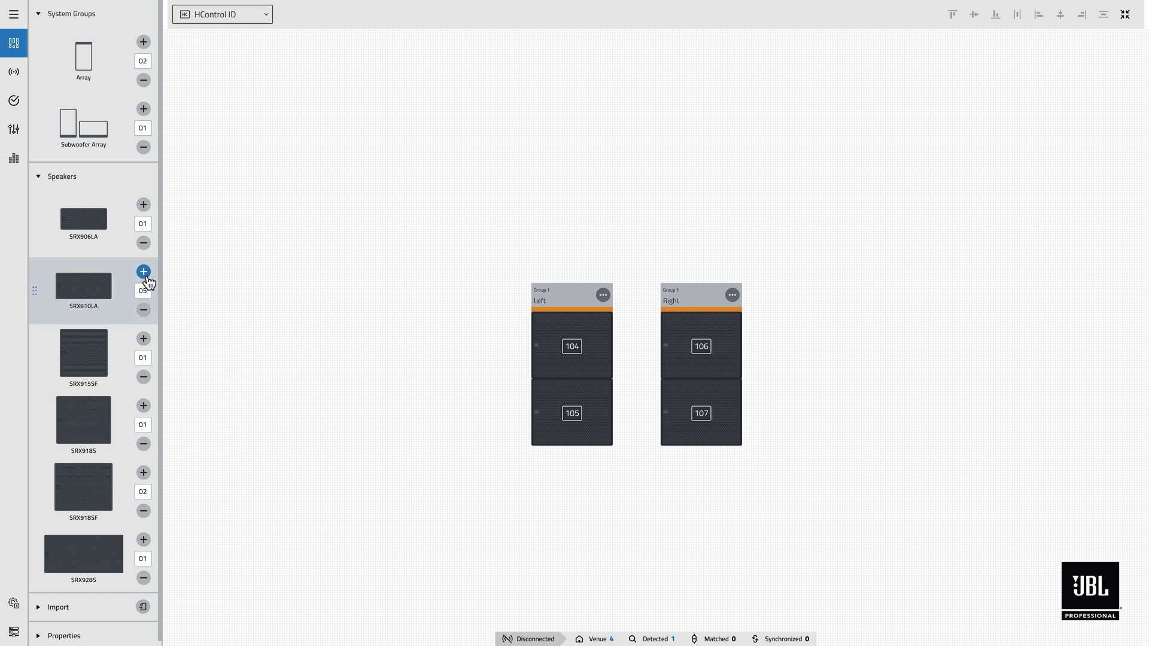
click(145, 274)
drag(103, 300, 562, 446)
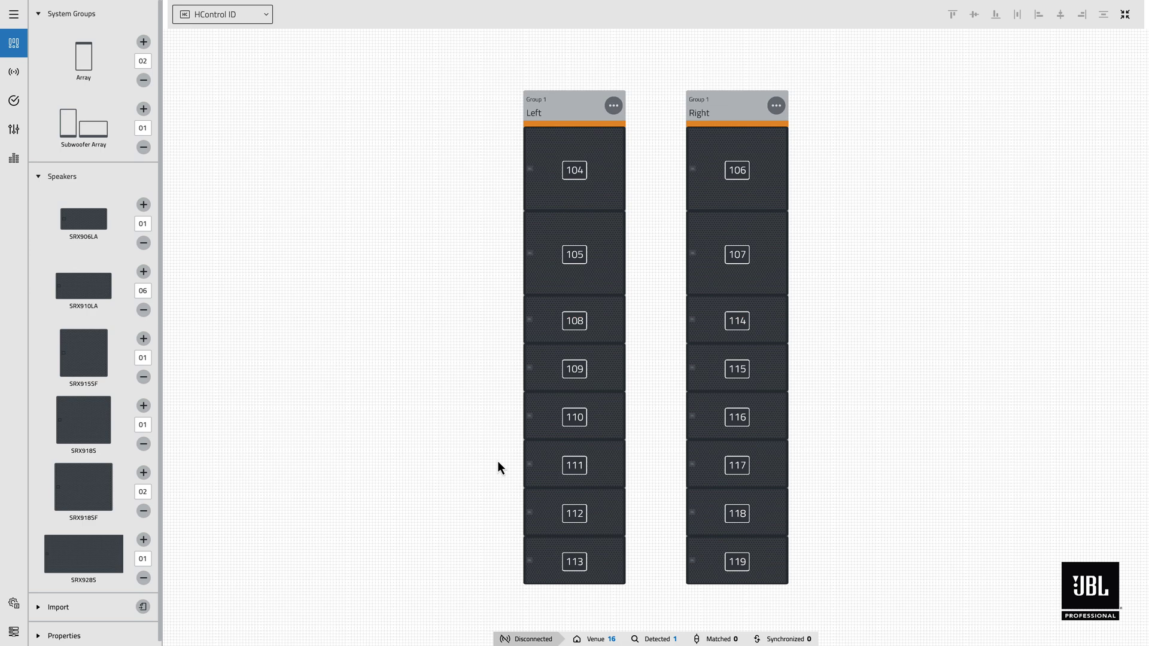
- Inspect the Left array, then switch the canvas to Delay view and then Speaker Preset view
click(564, 116)
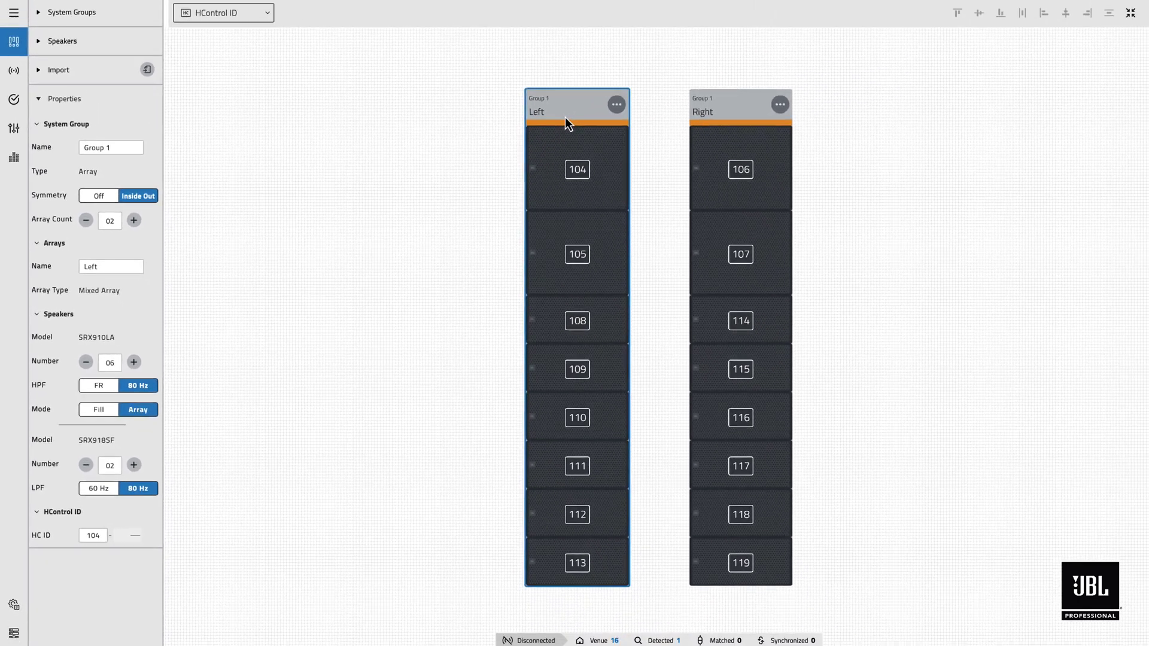
key(d)
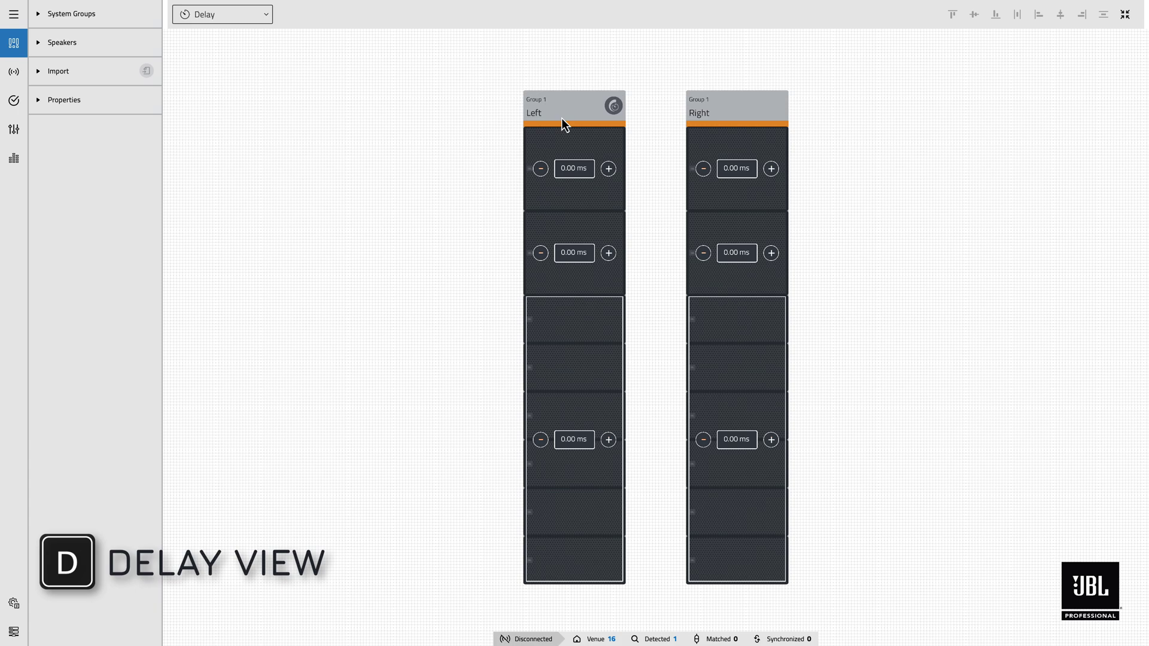
key(p)
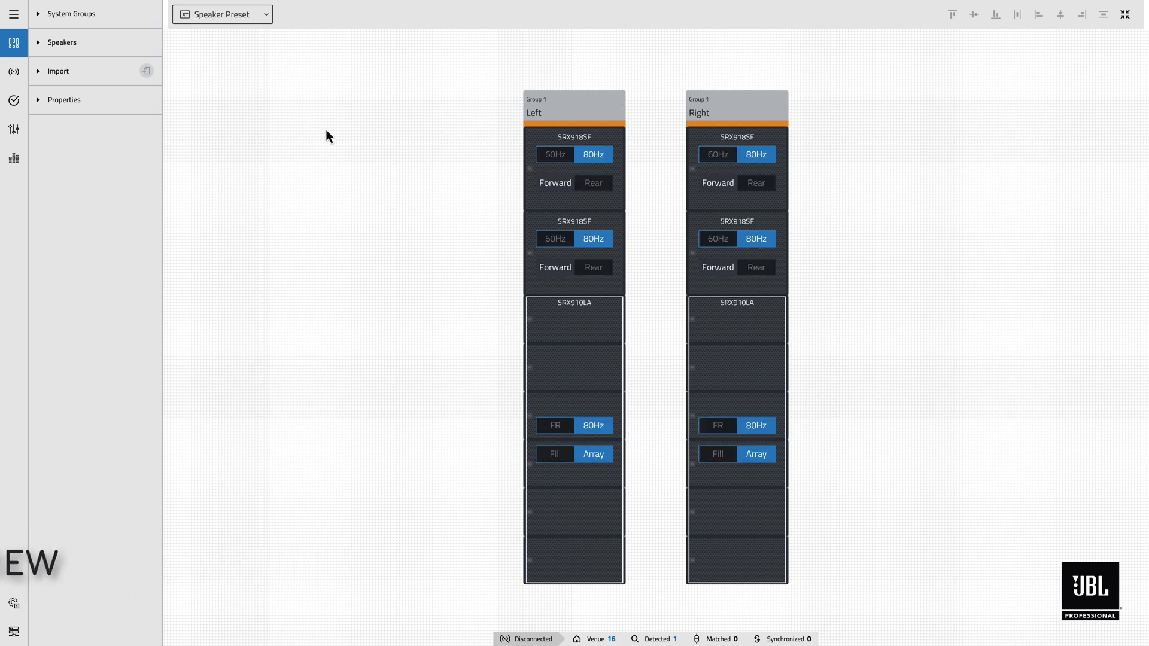
- In the Tune view, expand Group 1 and Left, and unmute the SRX910LA speakers
click(23, 134)
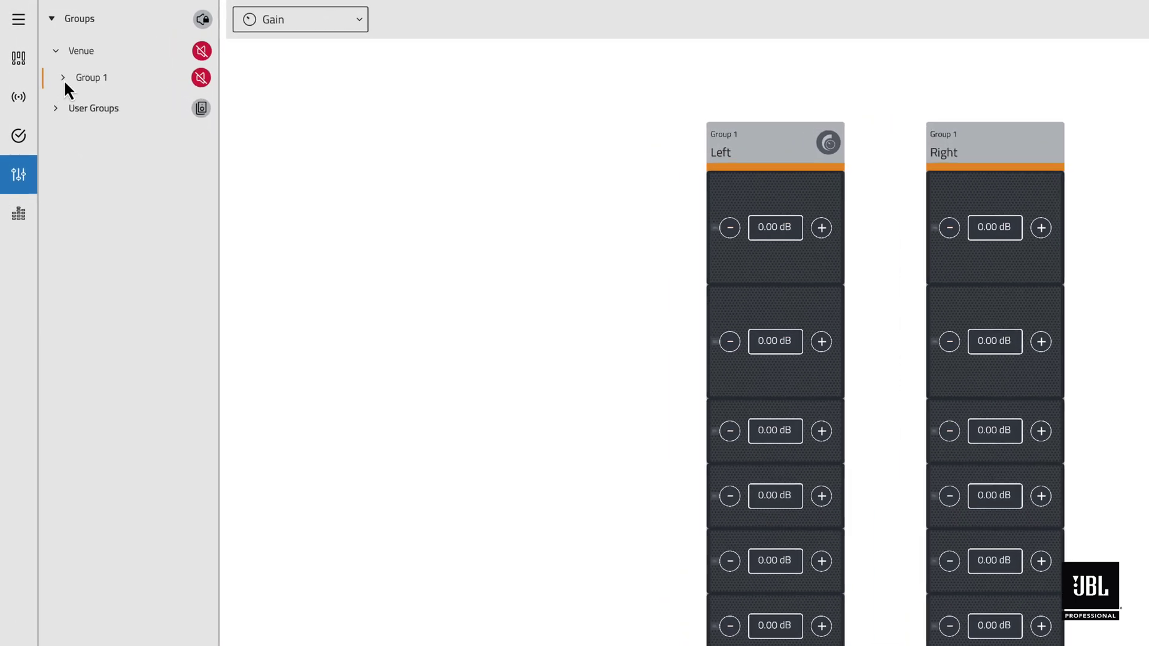
click(63, 77)
click(70, 104)
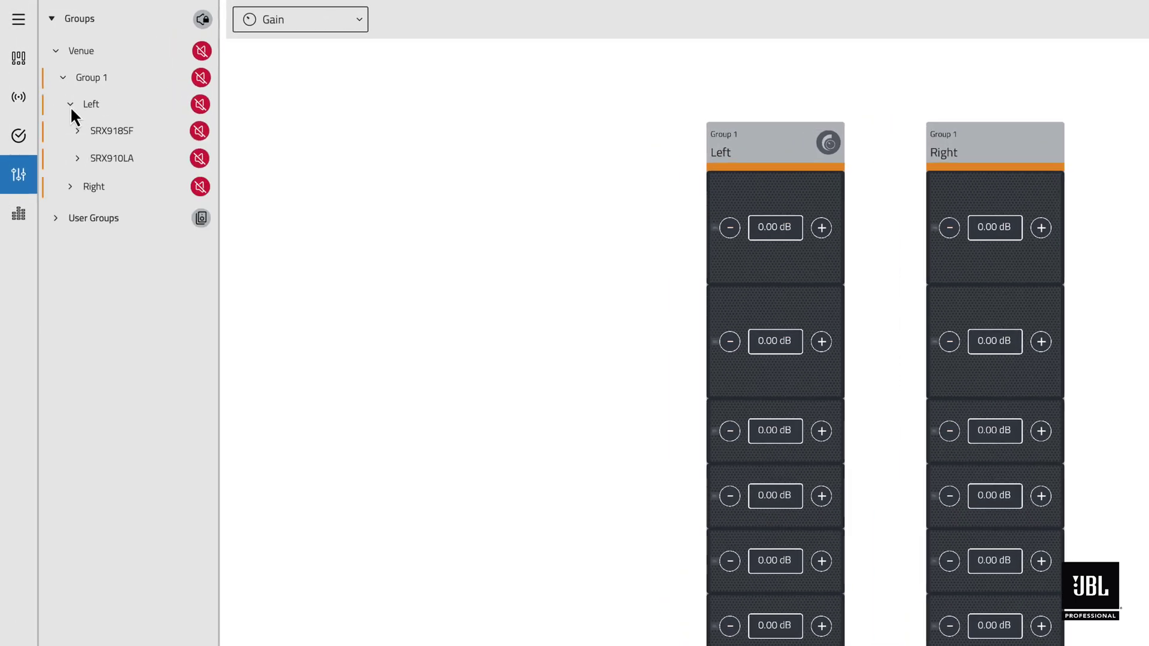
click(199, 159)
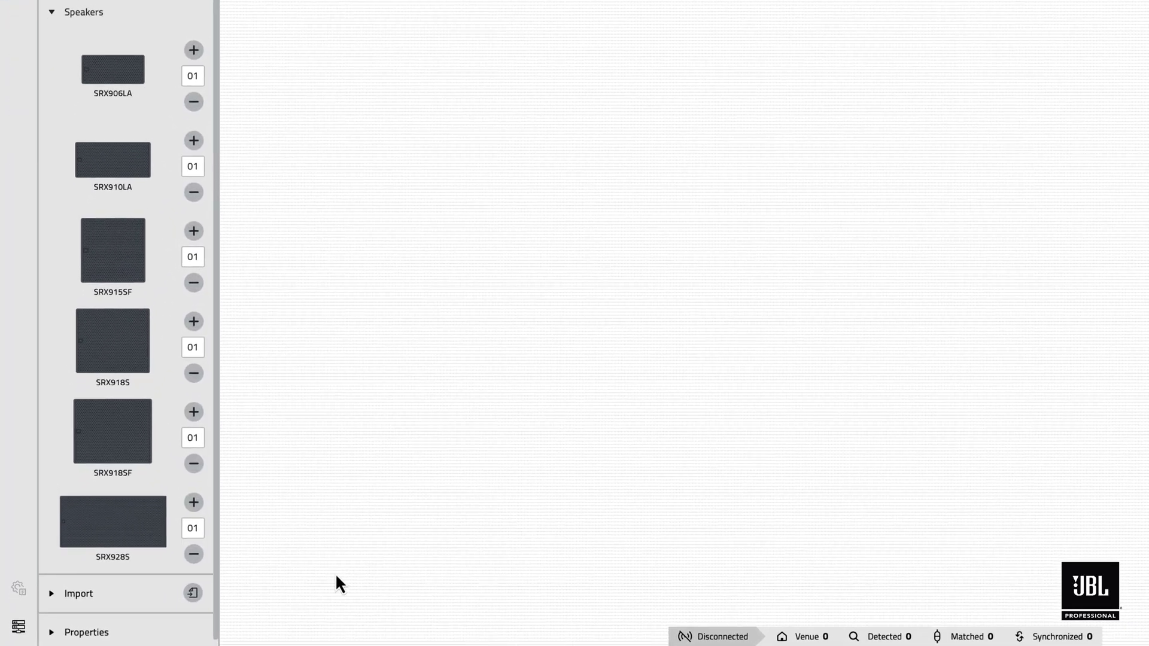
- Import the VS Import Example.vsyn design file
click(200, 592)
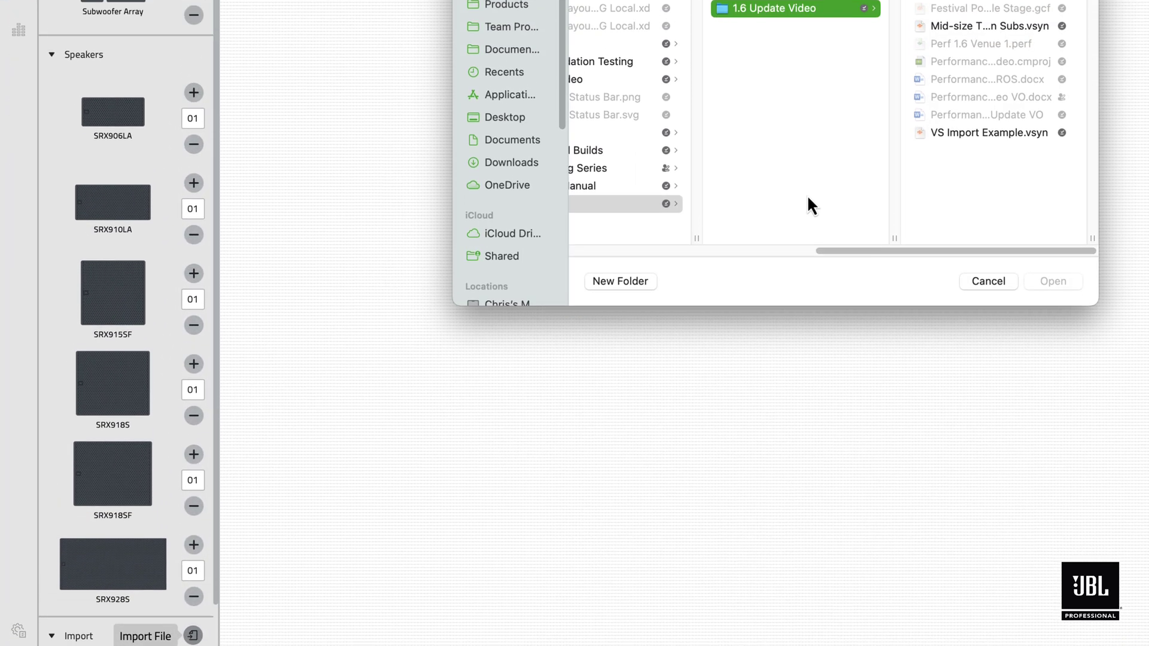
click(933, 203)
click(1053, 351)
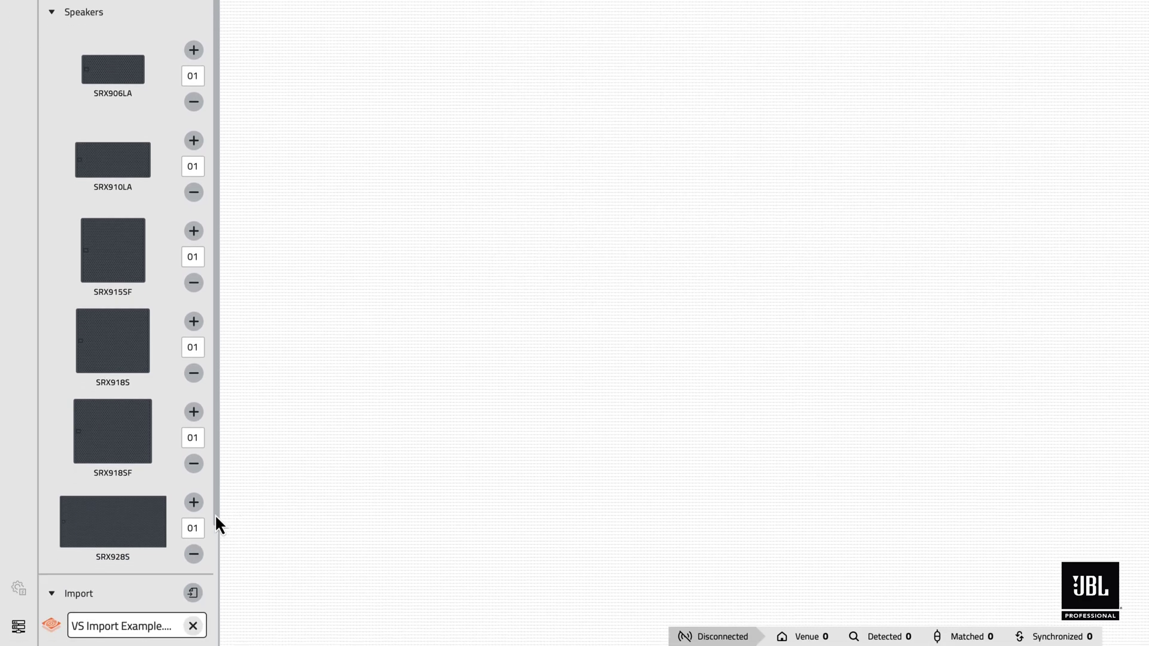
- Place the Main Left/Right arrays and three Front Fill speakers below them on the layout
drag(214, 514, 207, 643)
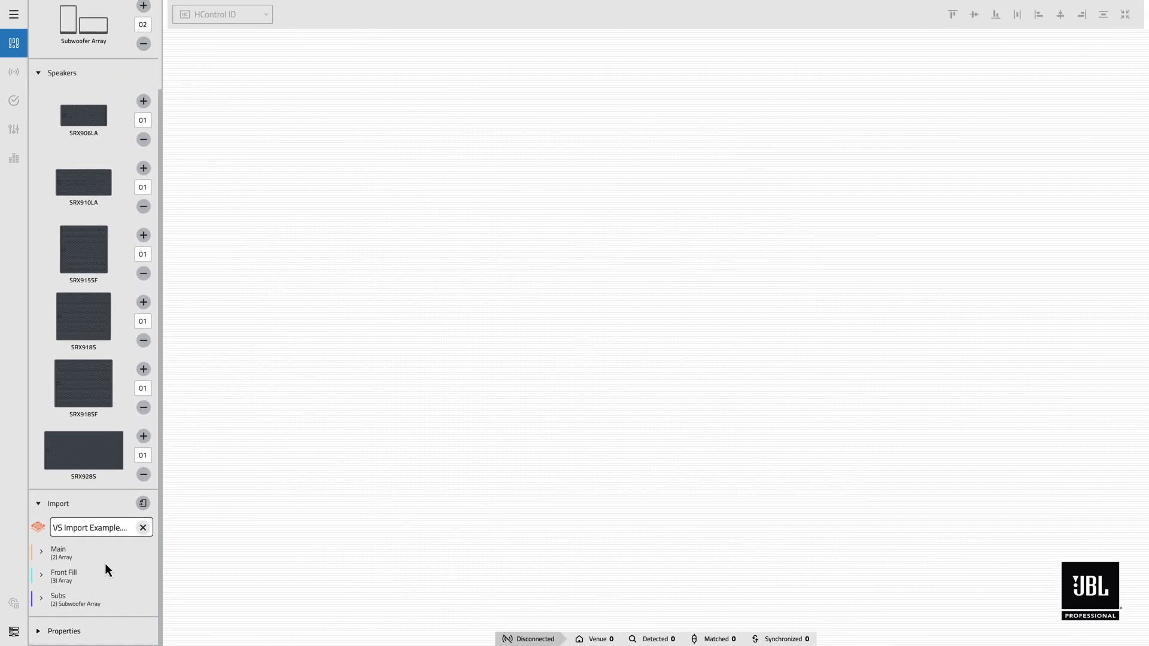
drag(92, 549, 475, 121)
drag(96, 582, 428, 550)
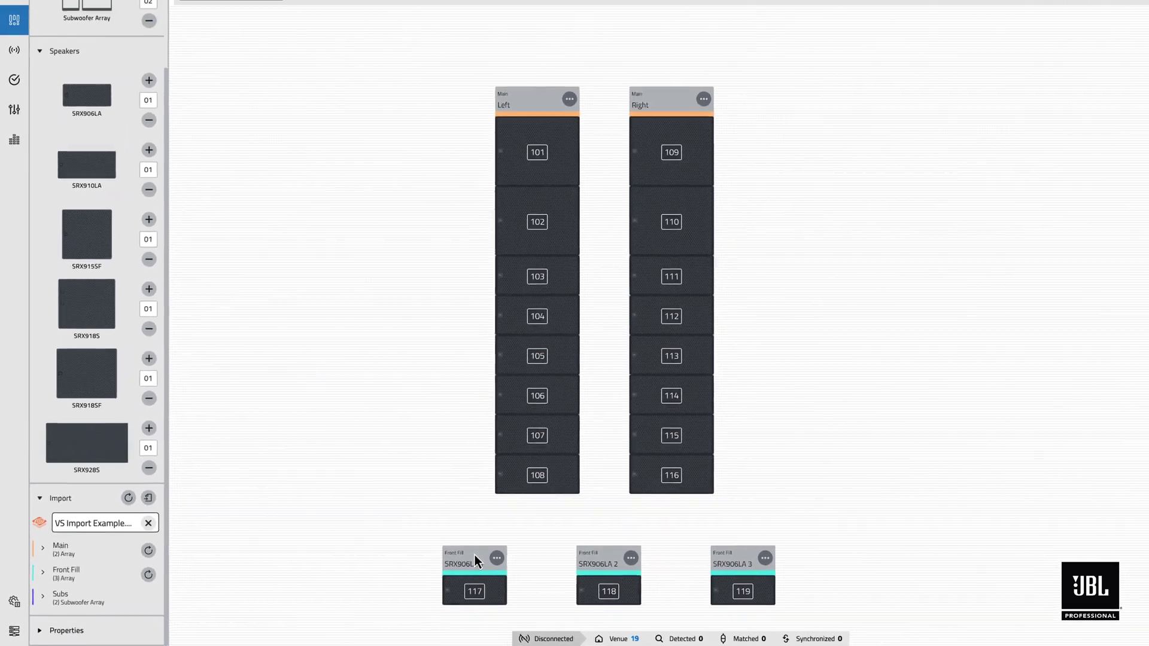
- Set SRX906LA 1's high-pass filter to FR and reduce the Main arrays to five SRX910LA cabinets
click(617, 535)
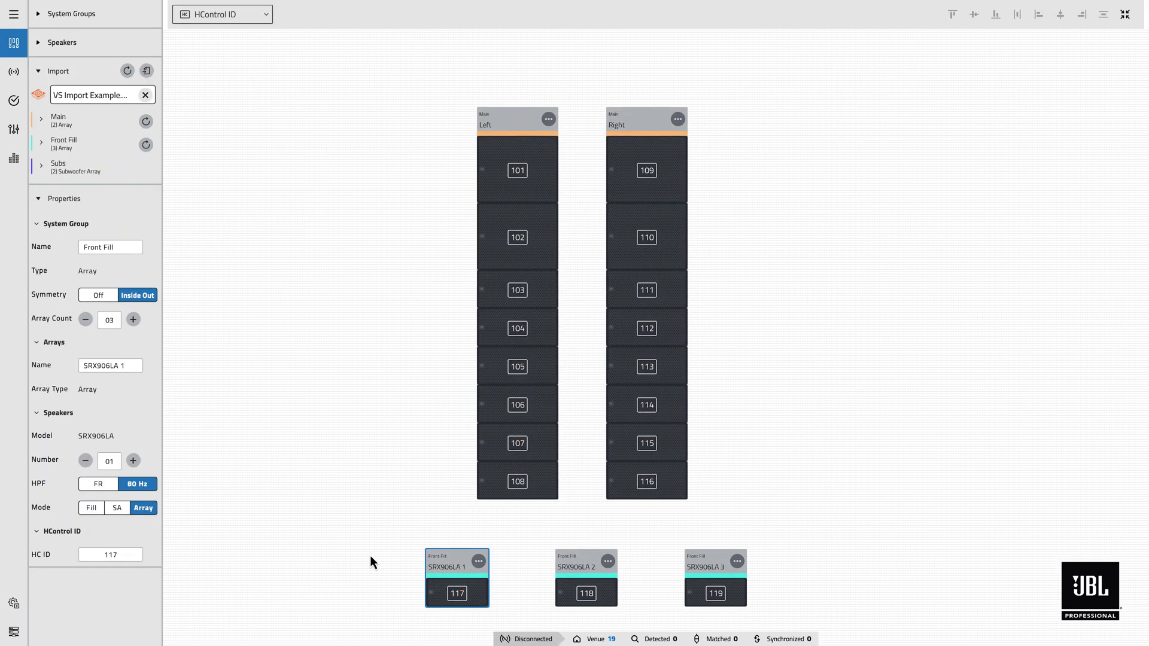
click(109, 486)
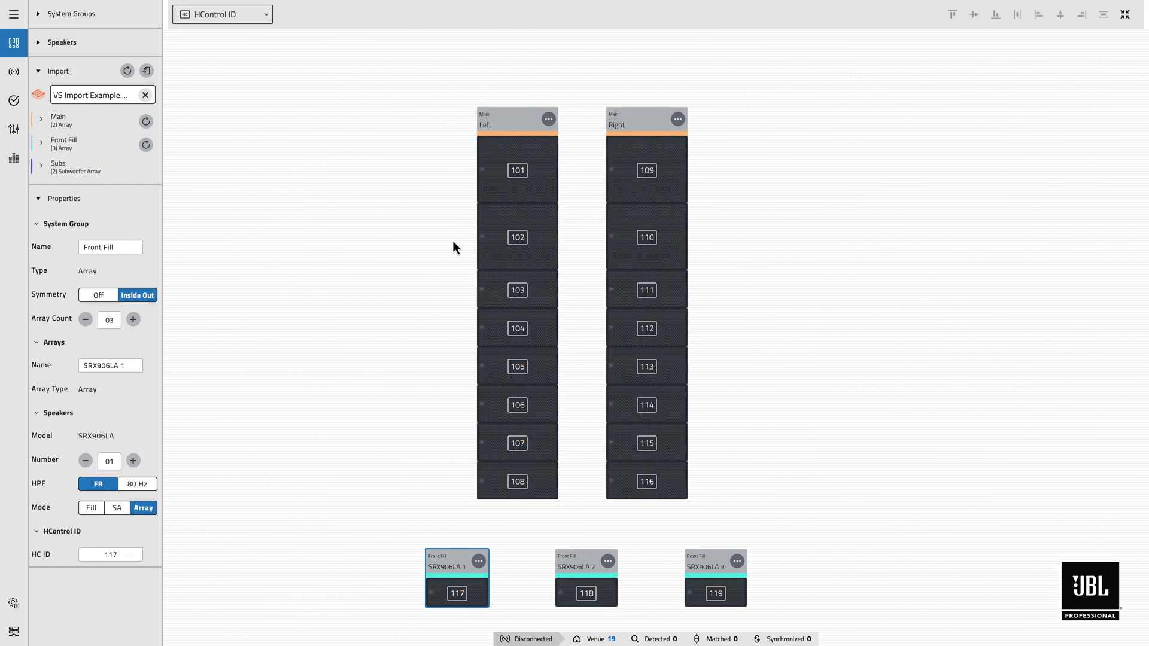
click(518, 131)
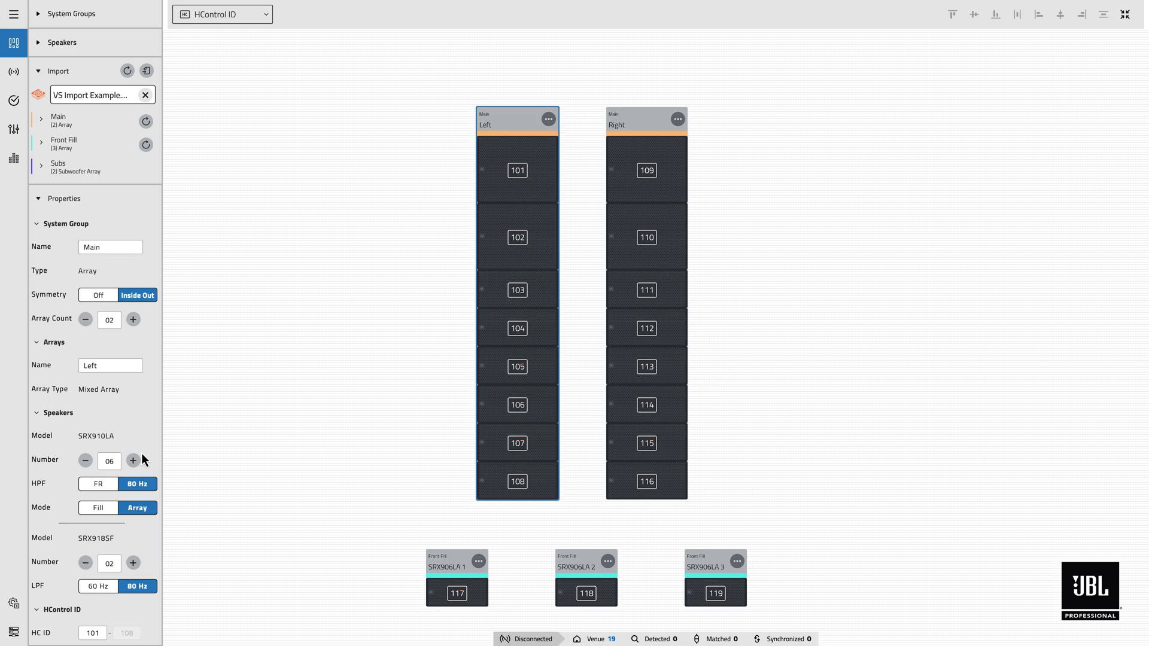
click(86, 460)
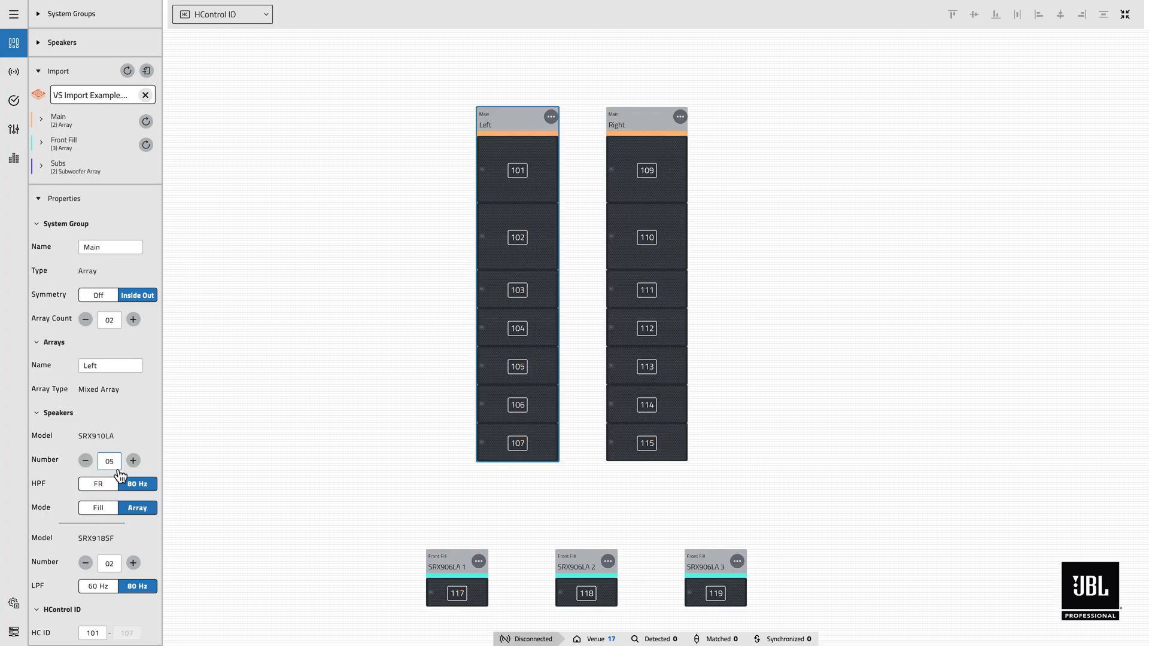
click(191, 497)
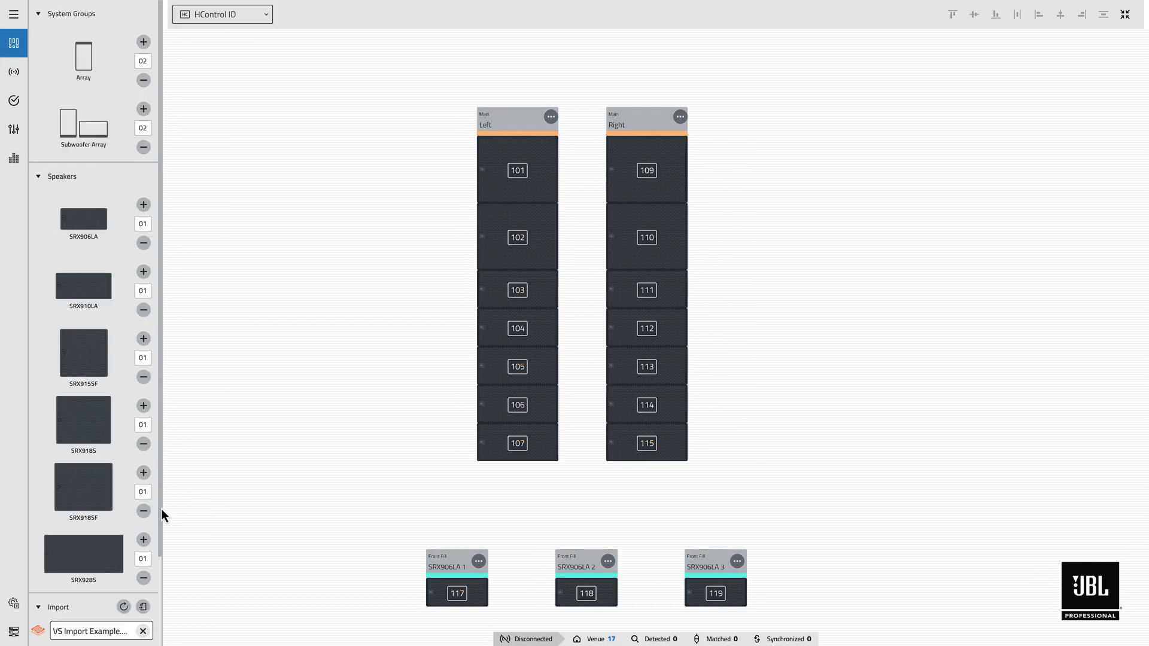
drag(160, 508, 159, 609)
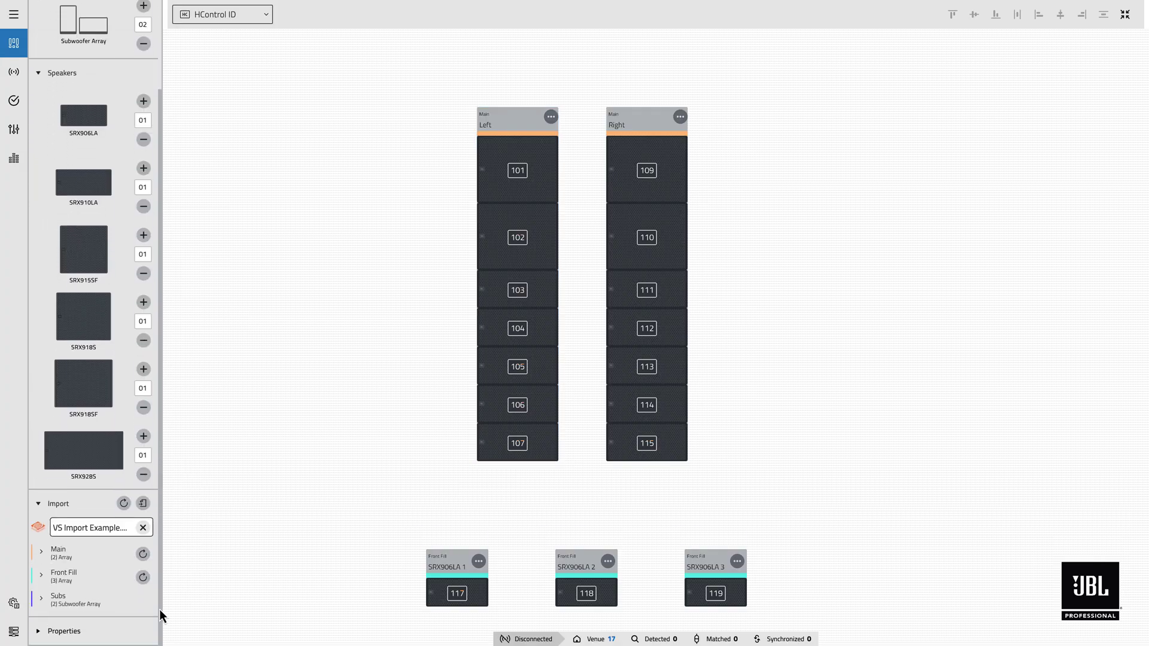
- Update Front Fill from the import with every setting, including all User DSP options, checked
click(143, 578)
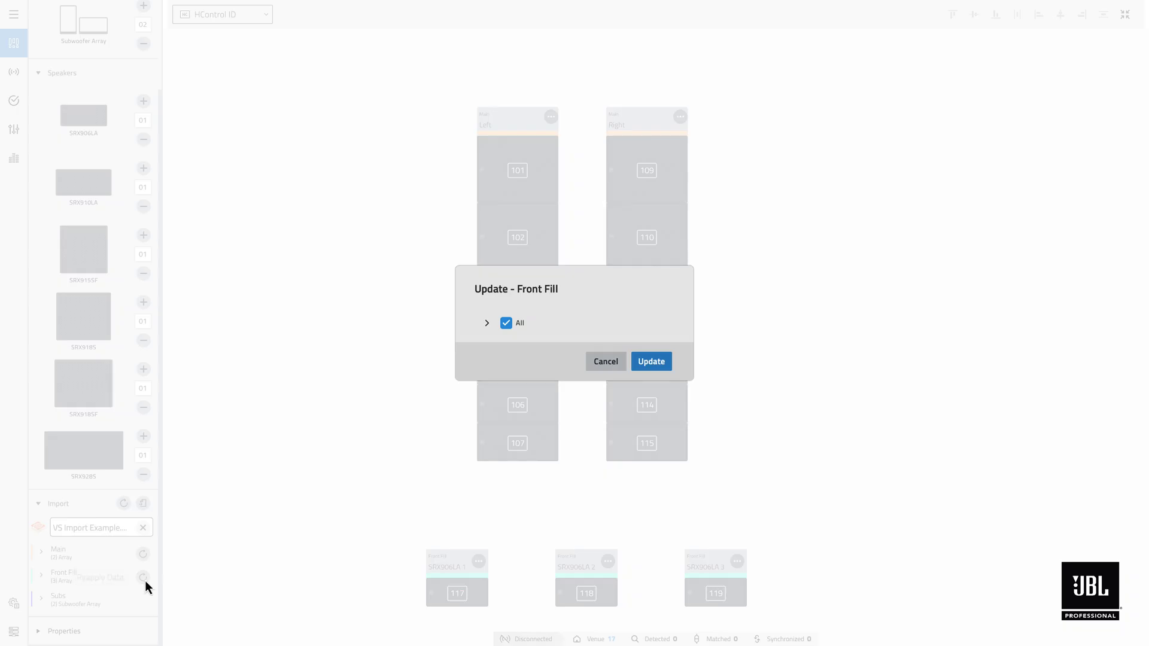
click(486, 323)
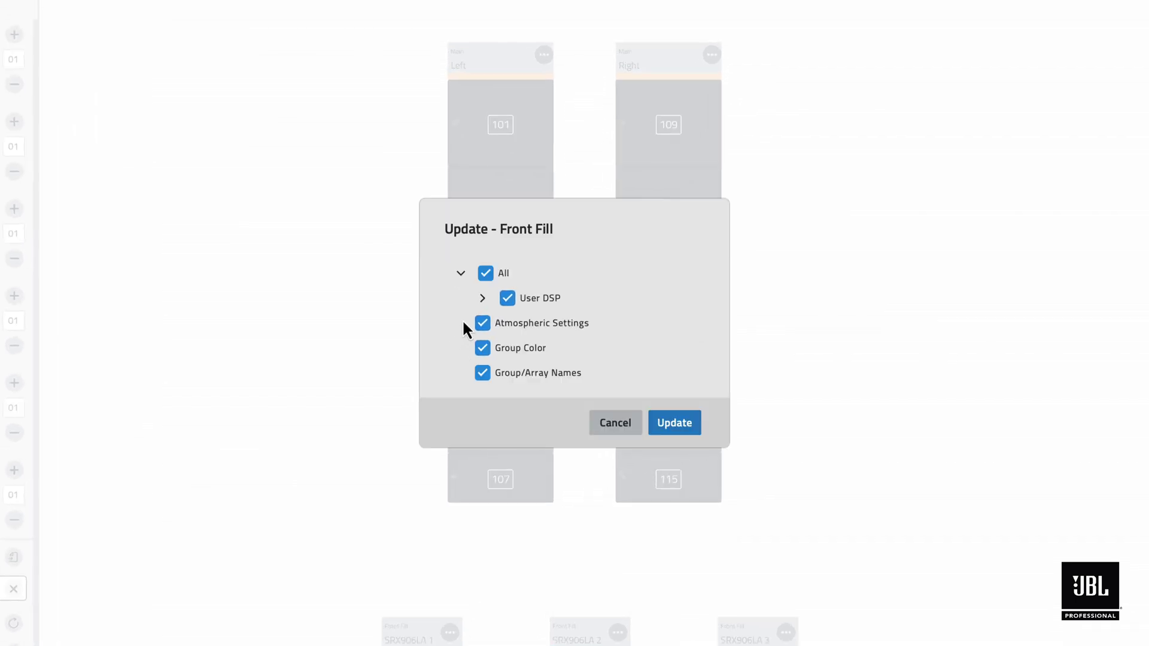
click(483, 299)
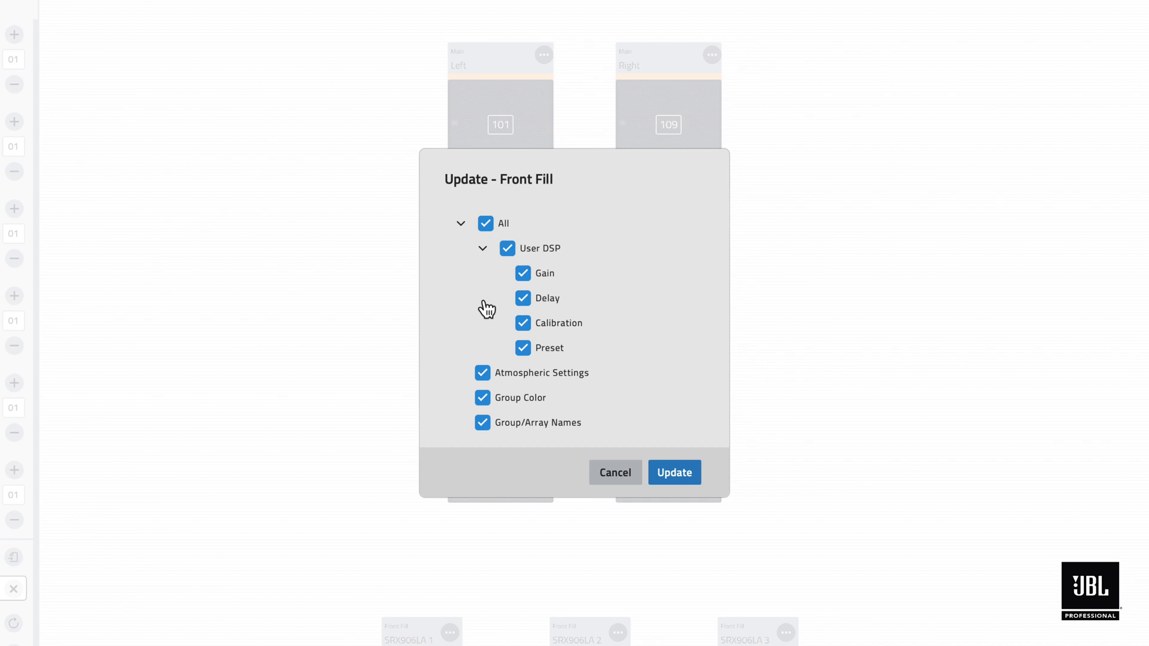
click(522, 348)
click(523, 348)
click(664, 463)
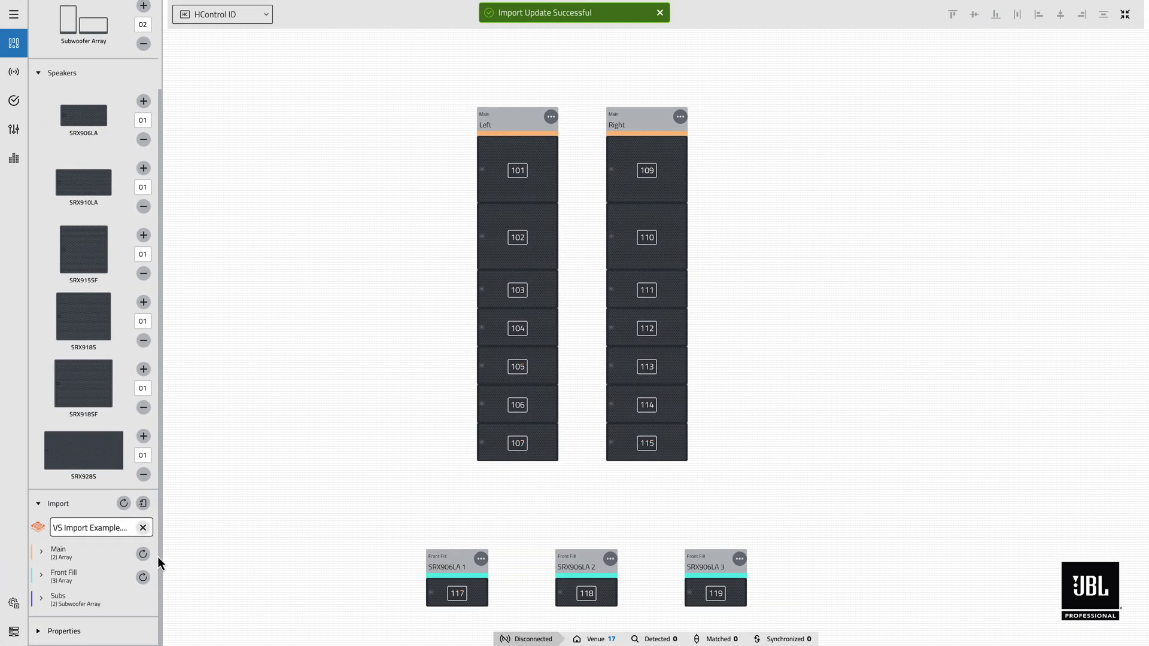
- Overwrite Main with the imported data, restoring boxes 120–121 for eight speakers per array
click(143, 554)
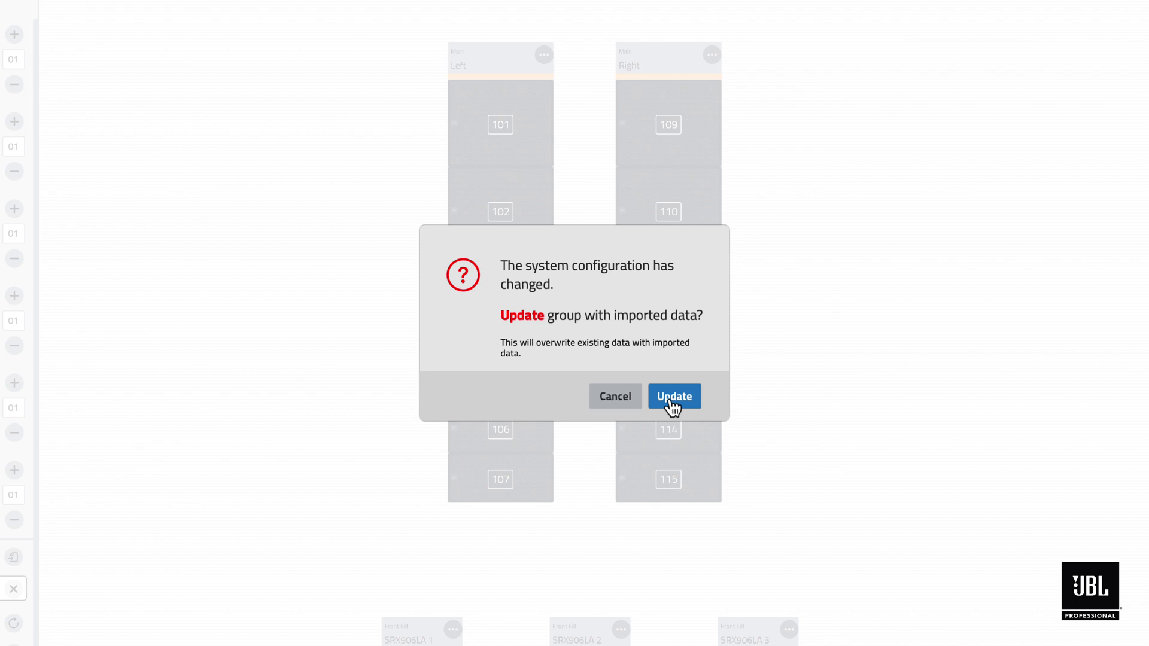
click(670, 401)
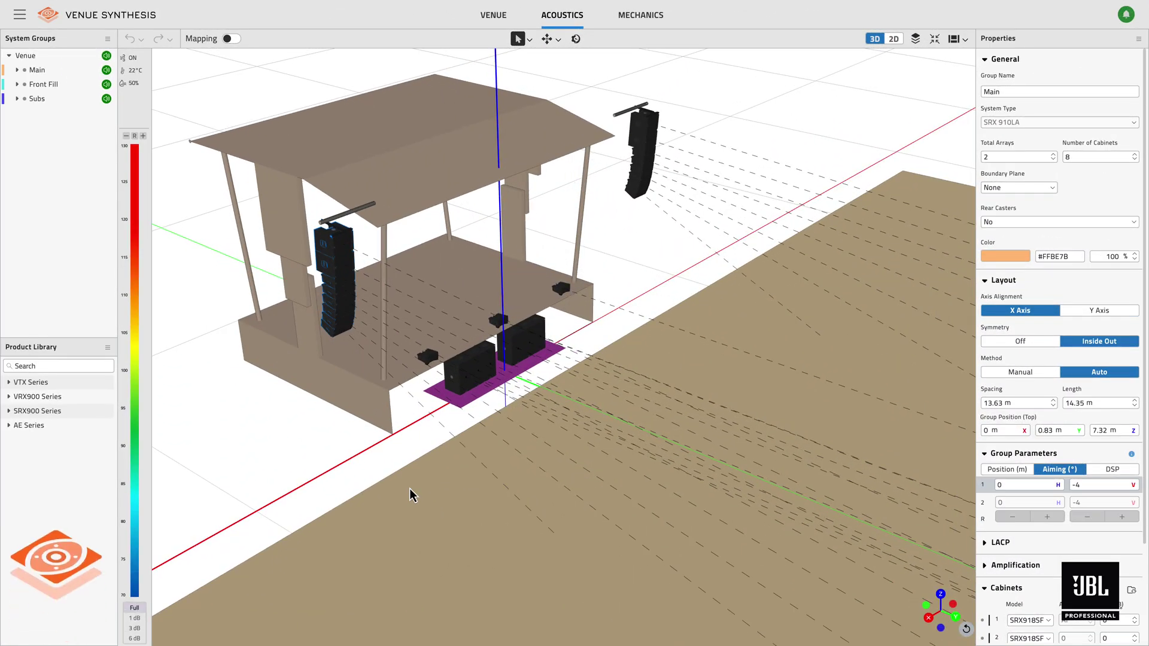
- Set the Main group's Number of Cabinets to 9 and save the Venue Synthesis project
drag(409, 489, 375, 297)
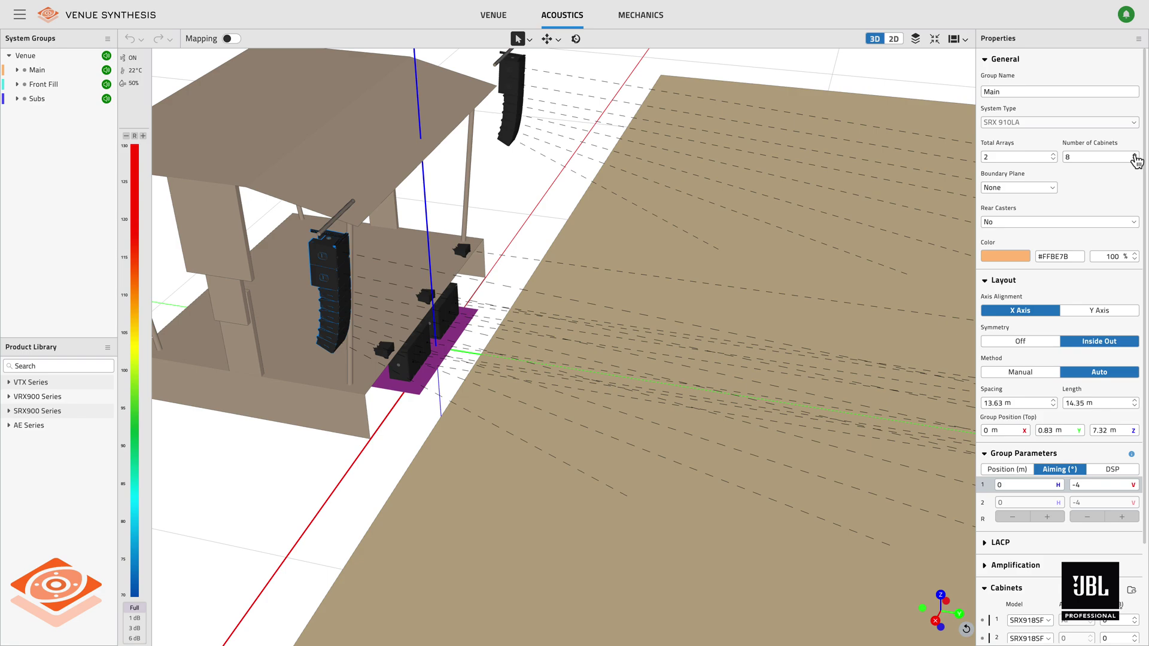
click(1134, 155)
click(18, 22)
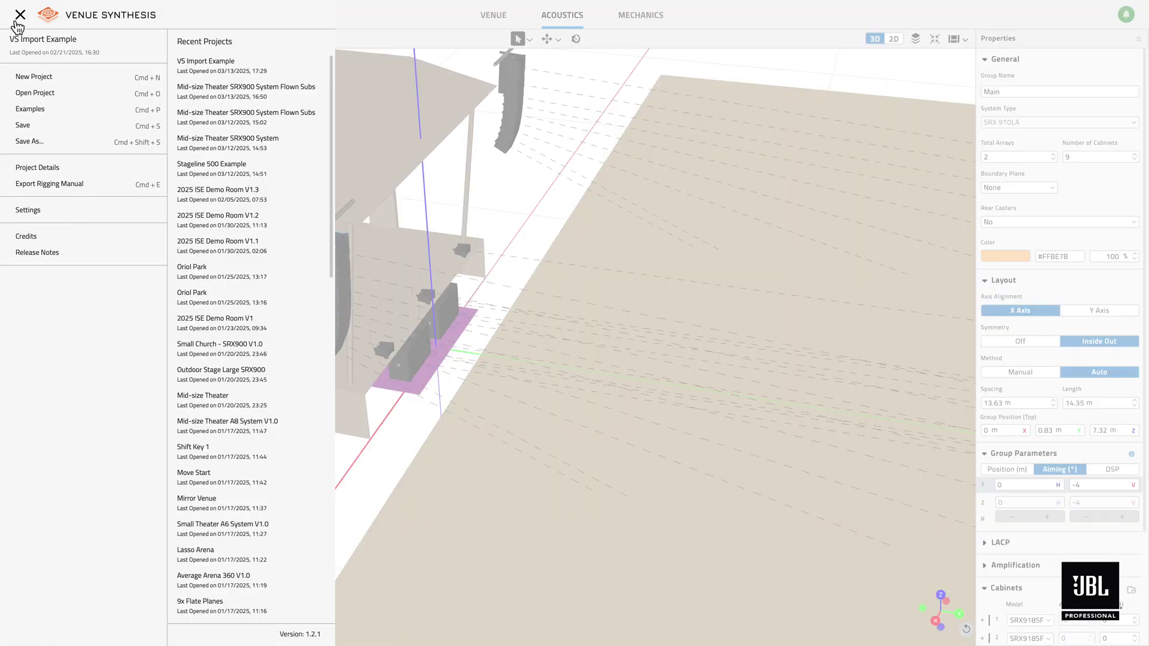
click(31, 126)
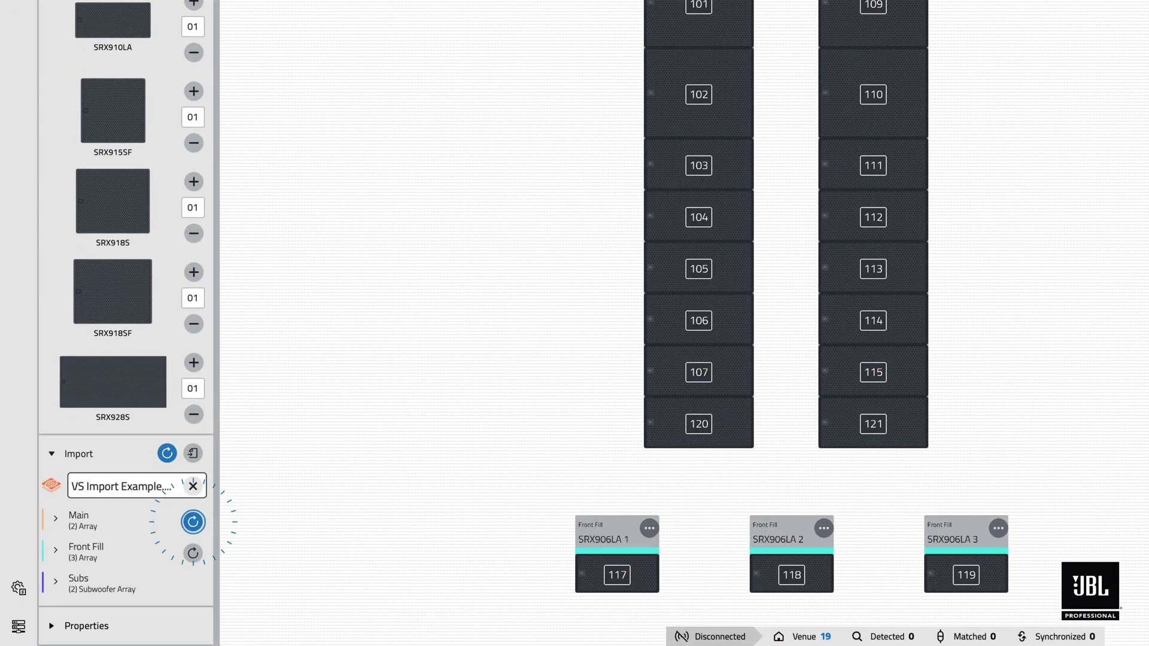
- Overwrite Main with the revised import, adding boxes 122 and 123 for nine per array
click(195, 523)
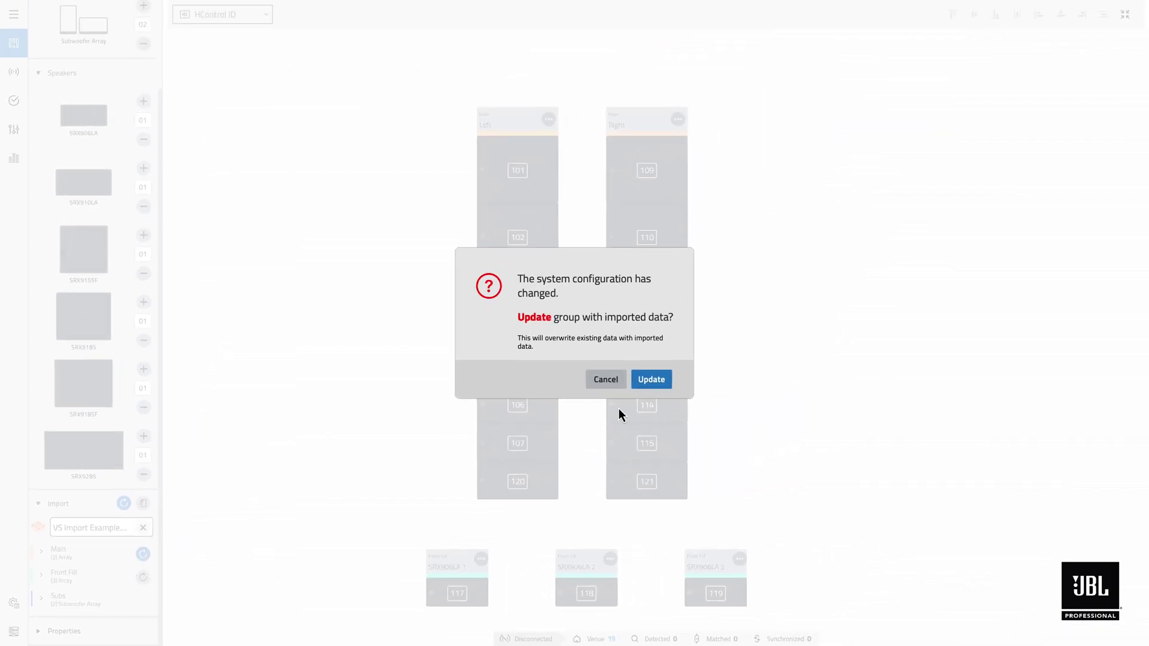
click(652, 386)
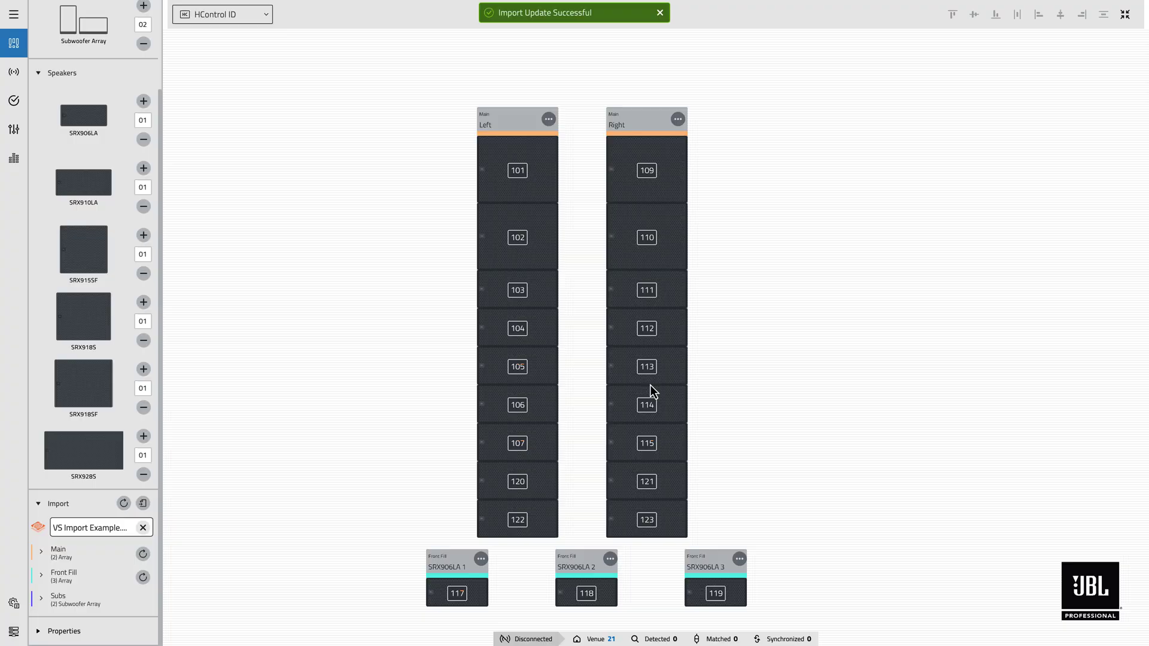